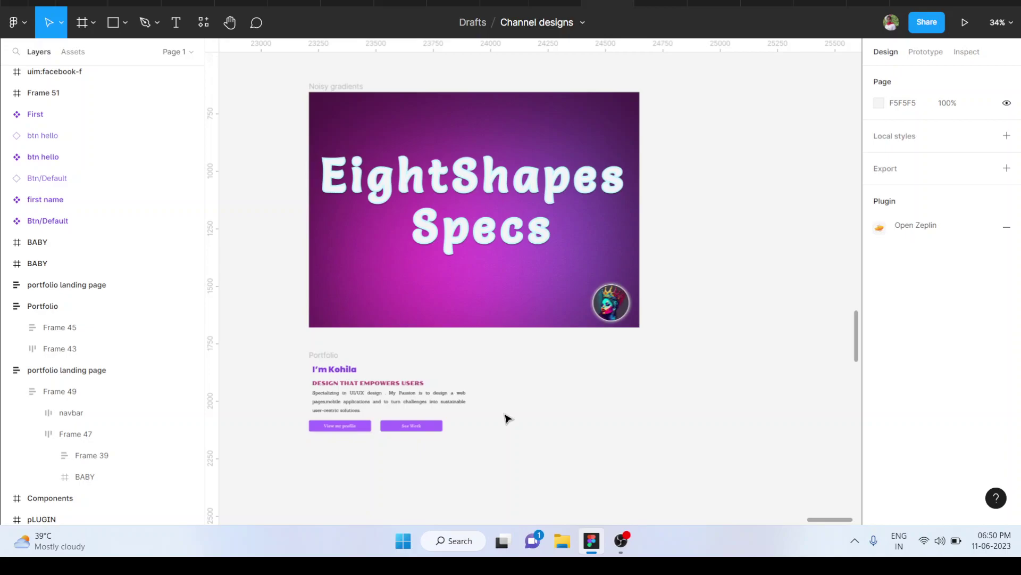
Select the Portfolio frame below the EightShapes Specs banner and run the EightShapes Specs plugin on it.
{"action": "scroll", "coordinate": [507, 419], "scroll_direction": "down", "scroll_amount": 2}
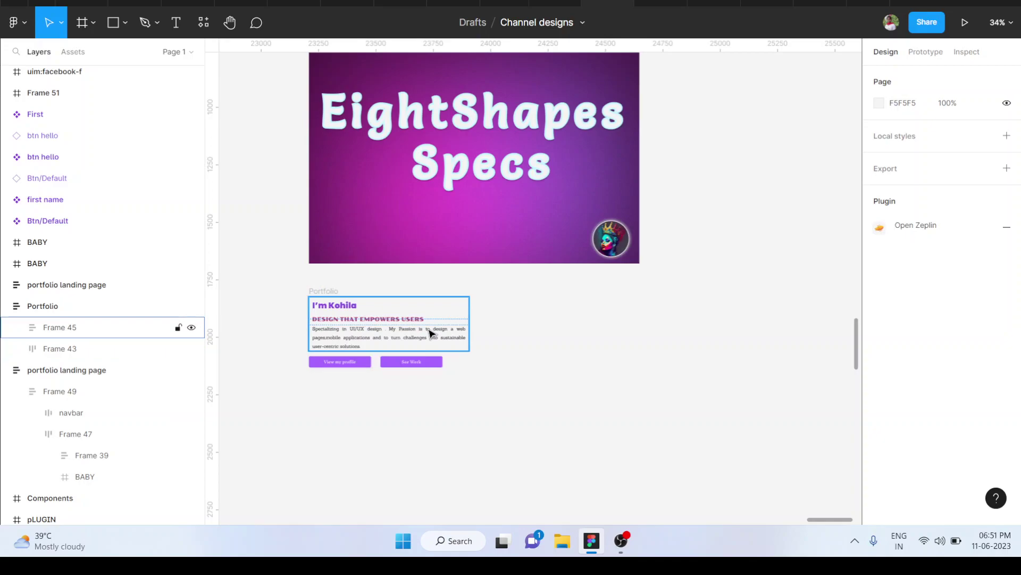
{"action": "scroll", "coordinate": [430, 333], "scroll_direction": "down", "scroll_amount": 1}
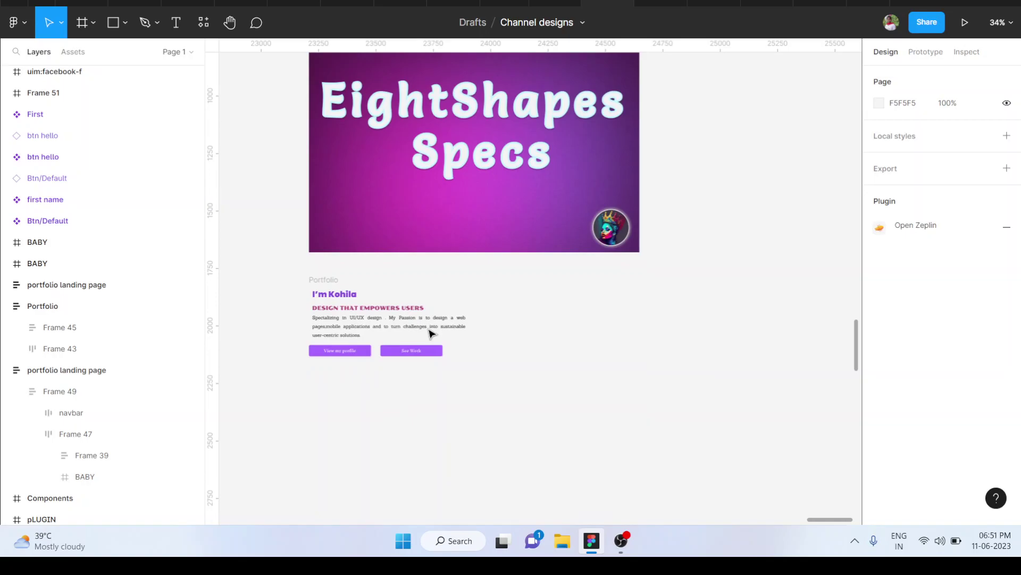
{"action": "scroll", "coordinate": [429, 333], "scroll_direction": "down", "scroll_amount": 2}
{"action": "scroll", "coordinate": [342, 289], "scroll_direction": "up", "scroll_amount": 5}
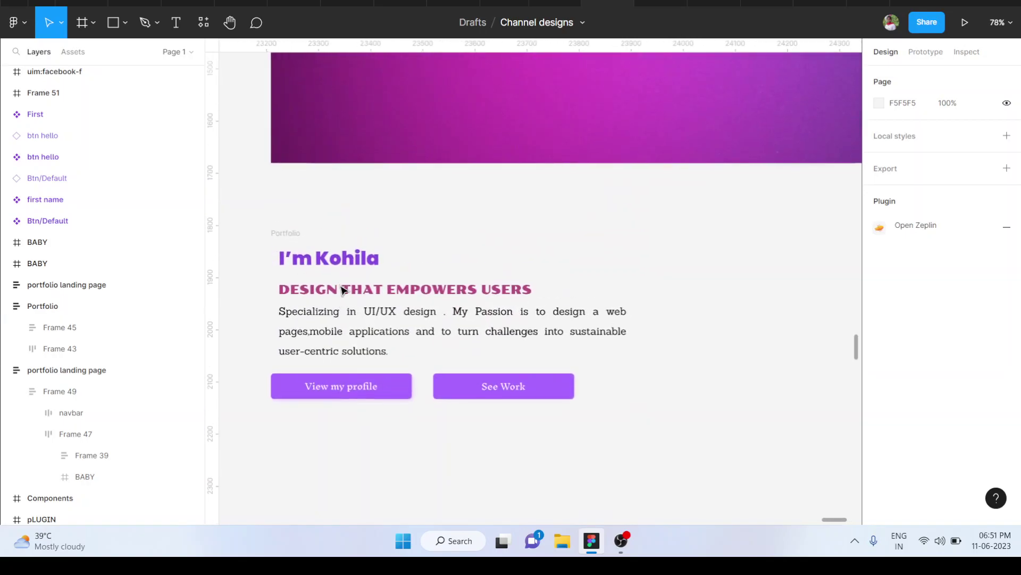
{"action": "scroll", "coordinate": [342, 290], "scroll_direction": "down", "scroll_amount": 2}
{"action": "left_click", "coordinate": [283, 208]}
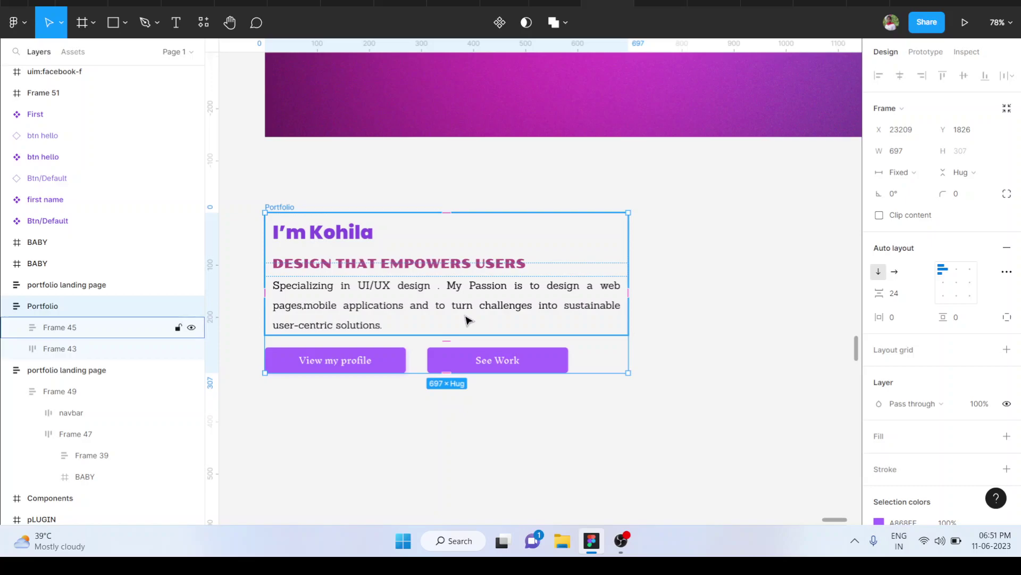
{"action": "scroll", "coordinate": [468, 320], "scroll_direction": "down", "scroll_amount": 3}
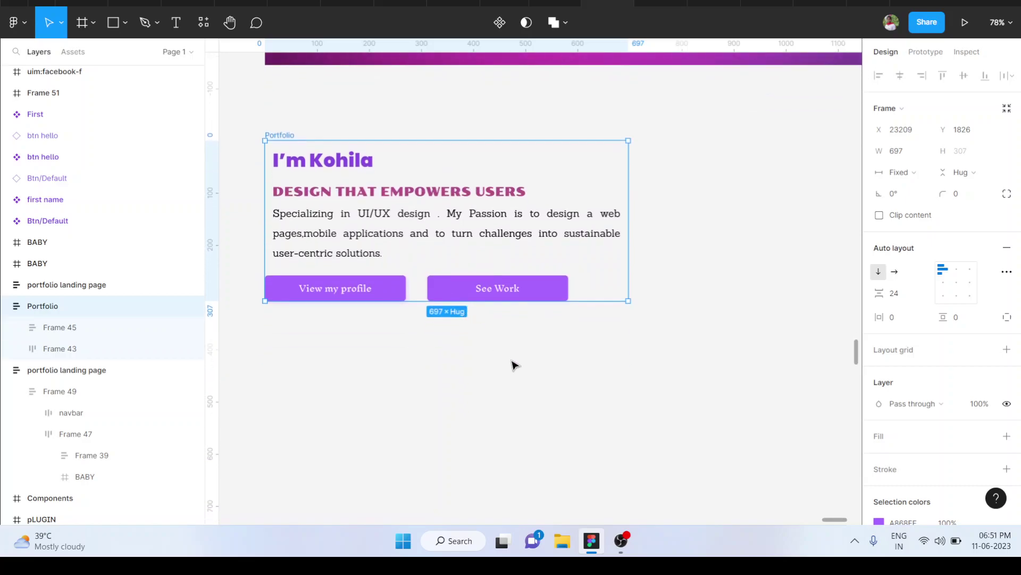
{"action": "right_click", "coordinate": [404, 222]}
{"action": "mouse_move", "coordinate": [491, 425]}
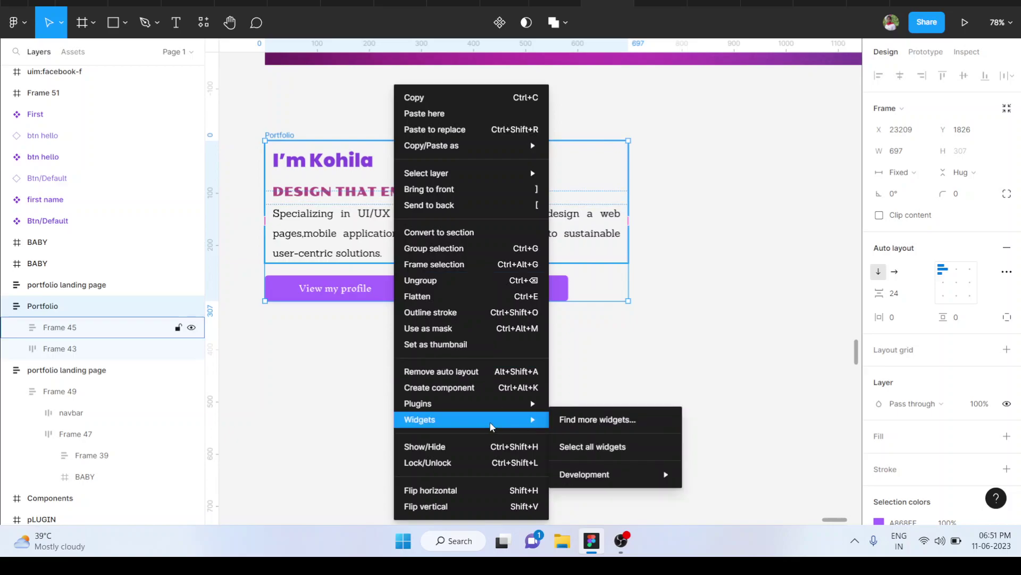
{"action": "mouse_move", "coordinate": [487, 404]}
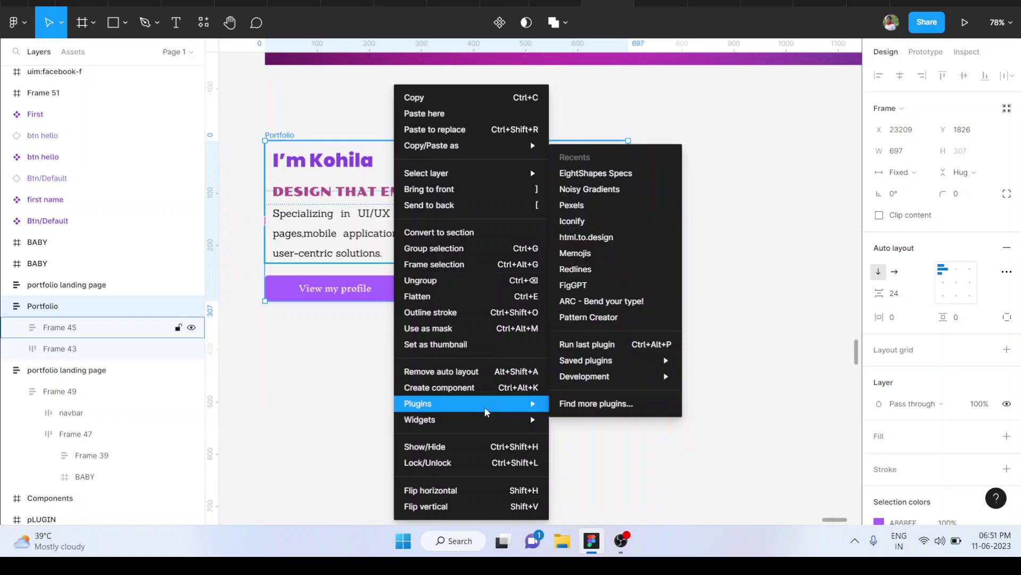
{"action": "left_click", "coordinate": [614, 181]}
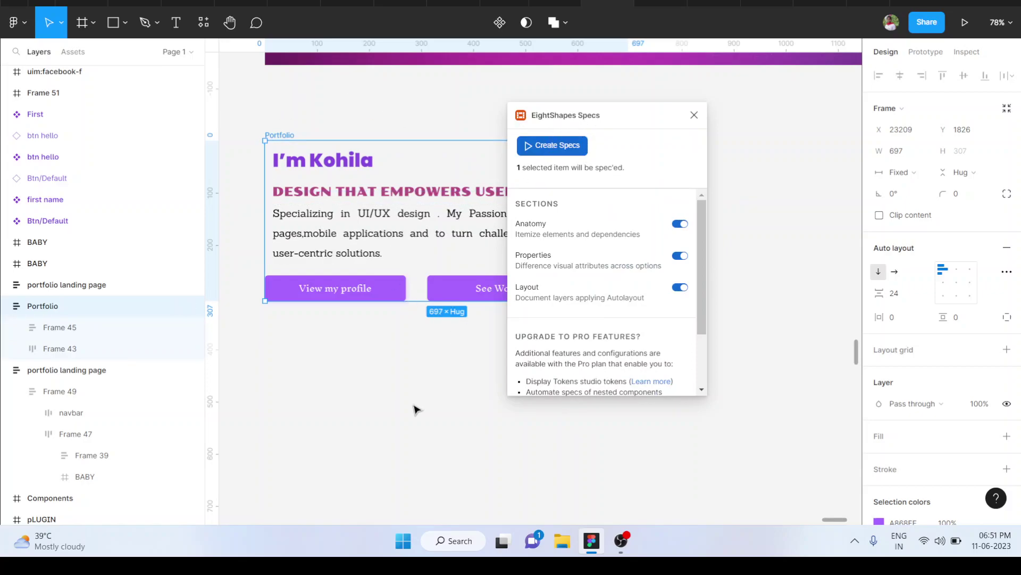
Create specs for the Portfolio frame with the EightShapes Specs plugin, and close the plugin window.
{"action": "left_click", "coordinate": [417, 409]}
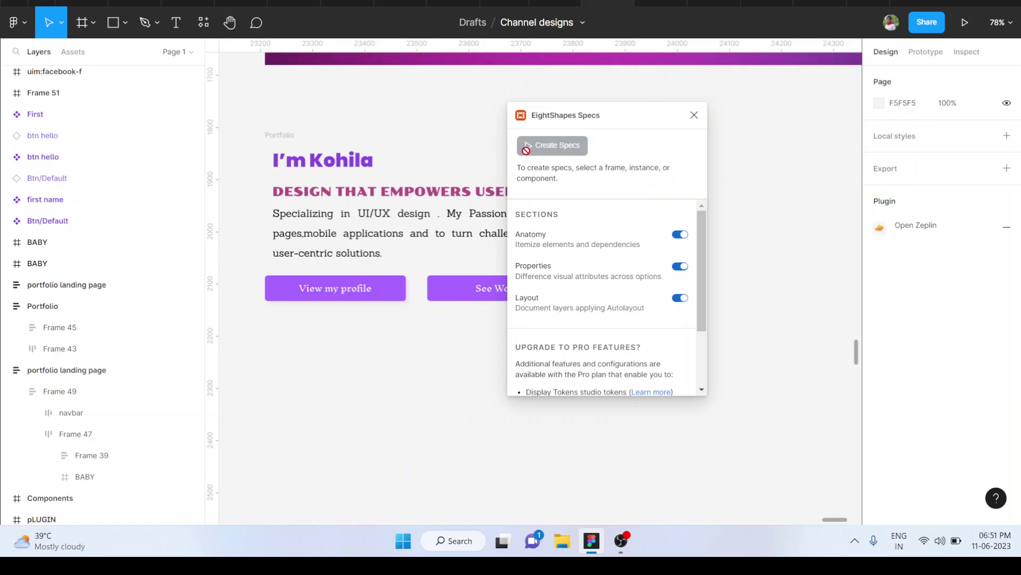
{"action": "left_click", "coordinate": [277, 136]}
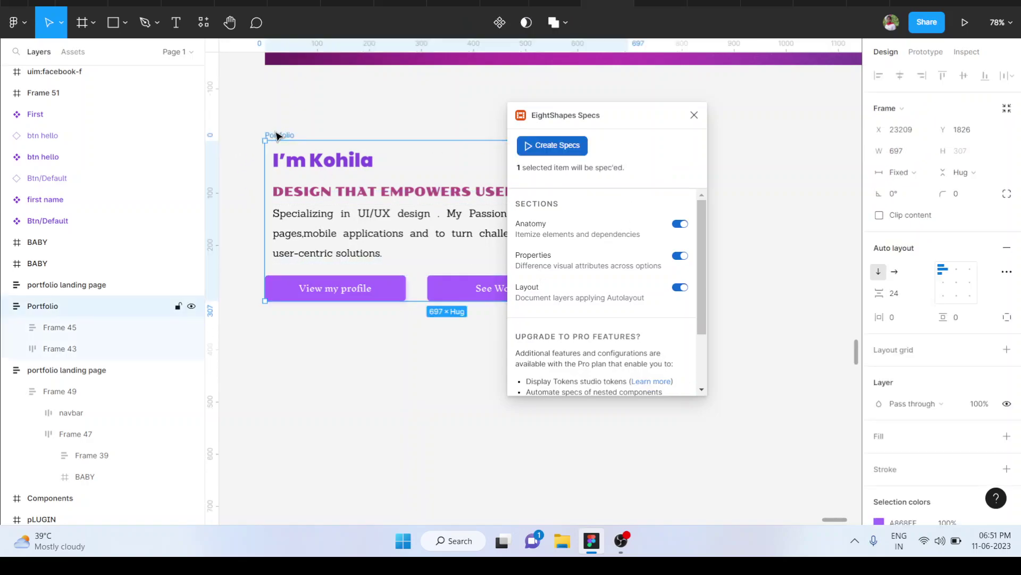
{"action": "left_click", "coordinate": [570, 149]}
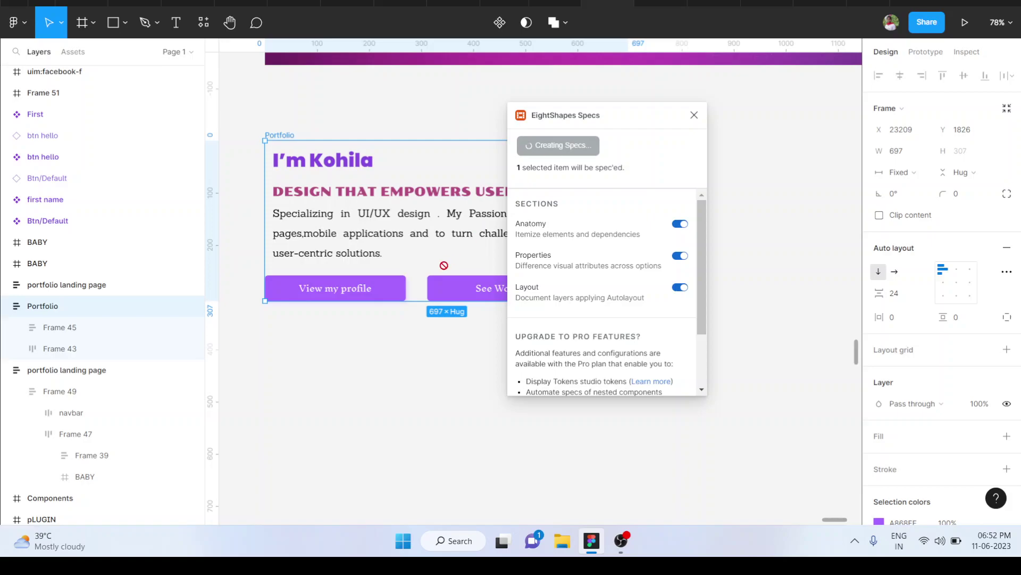
{"action": "scroll", "coordinate": [448, 271], "scroll_direction": "up", "scroll_amount": 3}
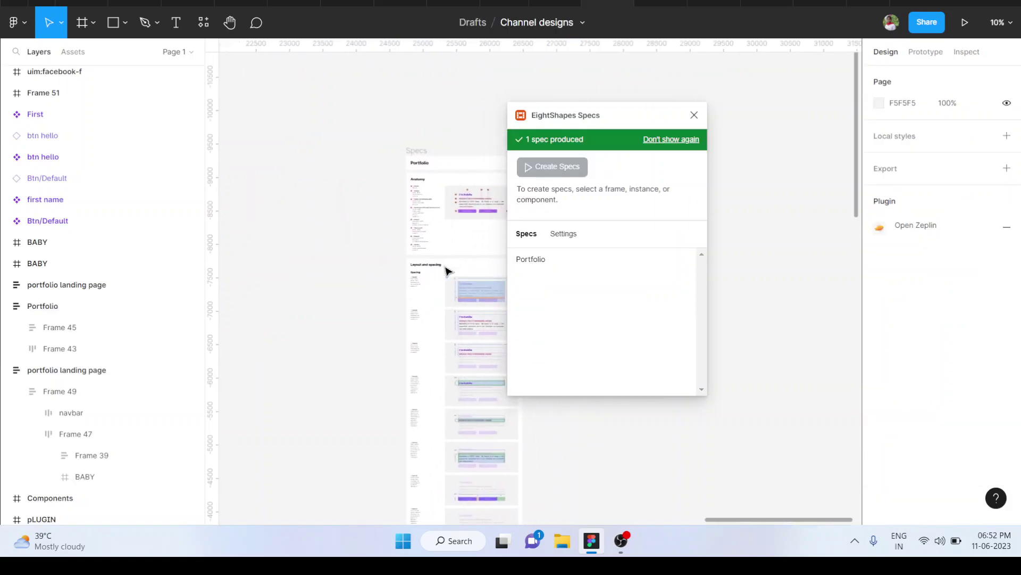
{"action": "left_click", "coordinate": [694, 115]}
Examine the Anatomy section of the generated specs, matching the numbered element list with the markers on the annotated preview.
{"action": "scroll", "coordinate": [481, 221], "scroll_direction": "up", "scroll_amount": 5}
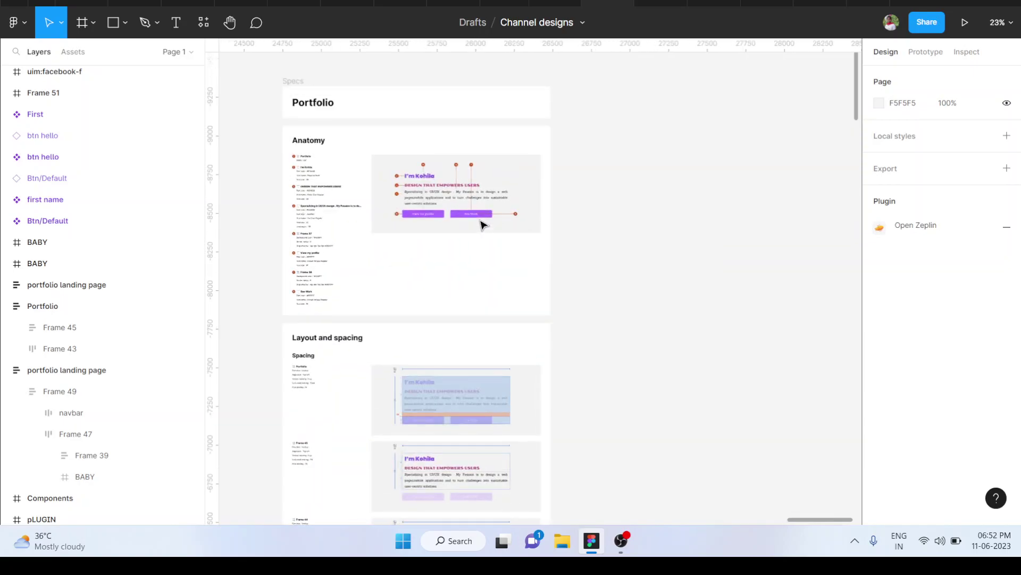
{"action": "scroll", "coordinate": [481, 224], "scroll_direction": "up", "scroll_amount": 5}
{"action": "scroll", "coordinate": [481, 224], "scroll_direction": "up", "scroll_amount": 5}
{"action": "scroll", "coordinate": [482, 222], "scroll_direction": "down", "scroll_amount": 1}
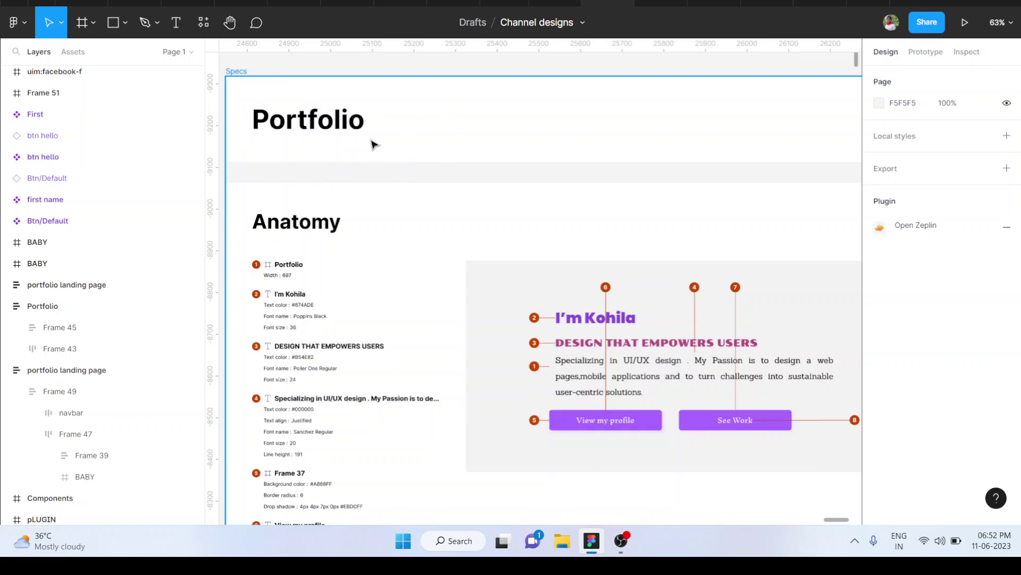
{"action": "scroll", "coordinate": [269, 190], "scroll_direction": "down", "scroll_amount": 2}
{"action": "scroll", "coordinate": [269, 189], "scroll_direction": "up", "scroll_amount": 5, "text": "ctrl"}
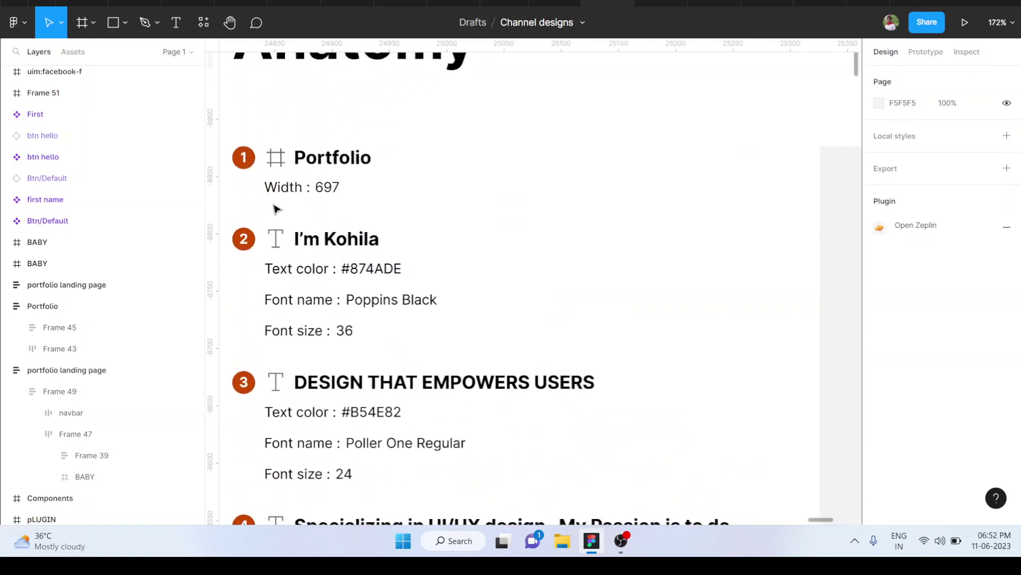
{"action": "scroll", "coordinate": [378, 160], "scroll_direction": "down", "scroll_amount": 1}
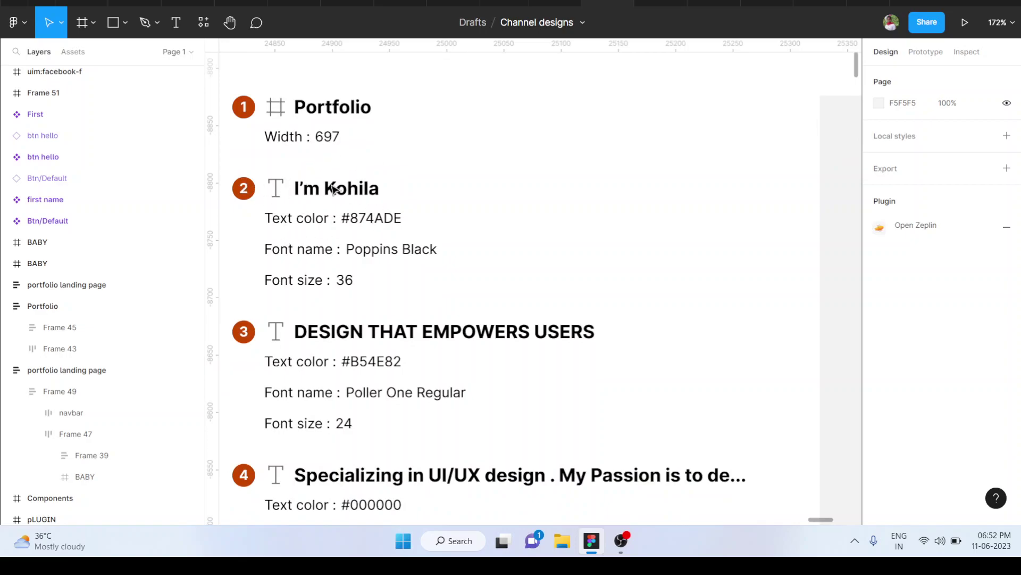
{"action": "scroll", "coordinate": [334, 188], "scroll_direction": "down", "scroll_amount": 3, "text": "ctrl"}
{"action": "scroll", "coordinate": [334, 188], "scroll_direction": "right", "scroll_amount": 5}
{"action": "scroll", "coordinate": [333, 190], "scroll_direction": "up", "scroll_amount": 2, "text": "ctrl"}
{"action": "scroll", "coordinate": [333, 189], "scroll_direction": "left", "scroll_amount": 2}
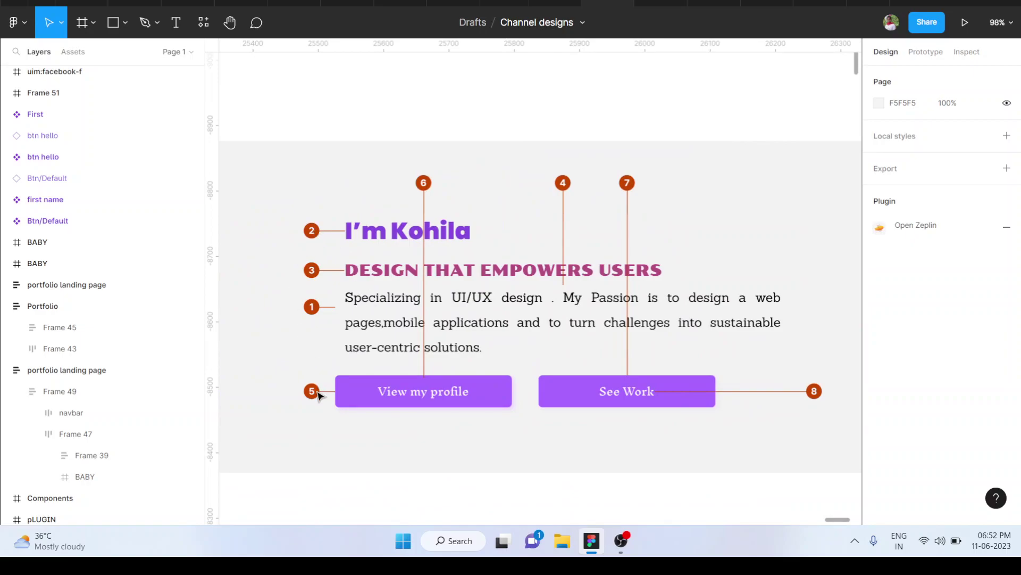
{"action": "scroll", "coordinate": [395, 334], "scroll_direction": "down", "scroll_amount": 2, "text": "ctrl"}
{"action": "scroll", "coordinate": [394, 334], "scroll_direction": "left", "scroll_amount": 5}
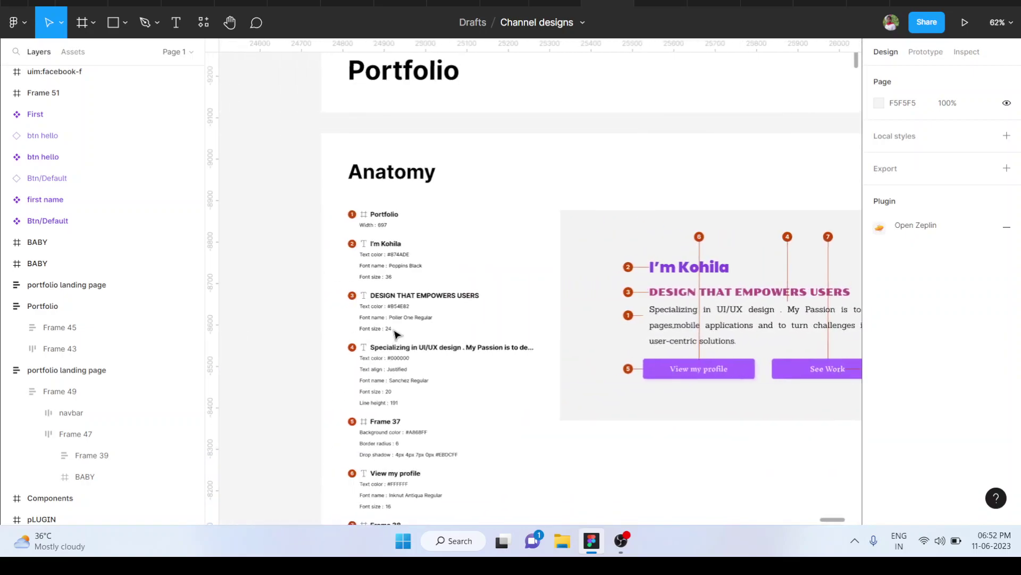
Read the text colour, font and size entries for the headings and paragraph in the Anatomy list.
{"action": "scroll", "coordinate": [383, 280], "scroll_direction": "down", "scroll_amount": 1}
{"action": "scroll", "coordinate": [383, 281], "scroll_direction": "up", "scroll_amount": 3, "text": "ctrl"}
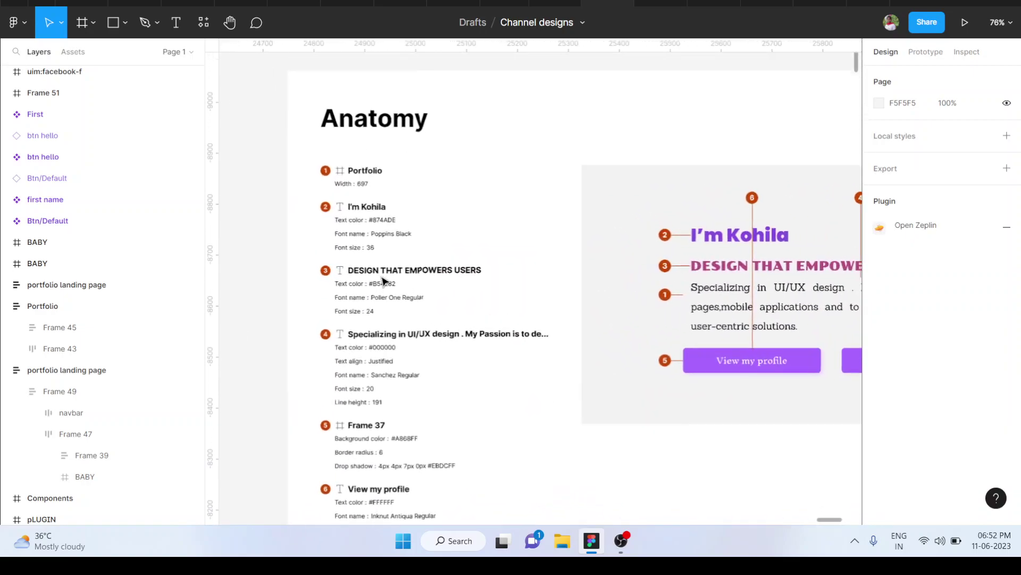
{"action": "scroll", "coordinate": [383, 281], "scroll_direction": "right", "scroll_amount": 3}
{"action": "scroll", "coordinate": [383, 281], "scroll_direction": "down", "scroll_amount": 1}
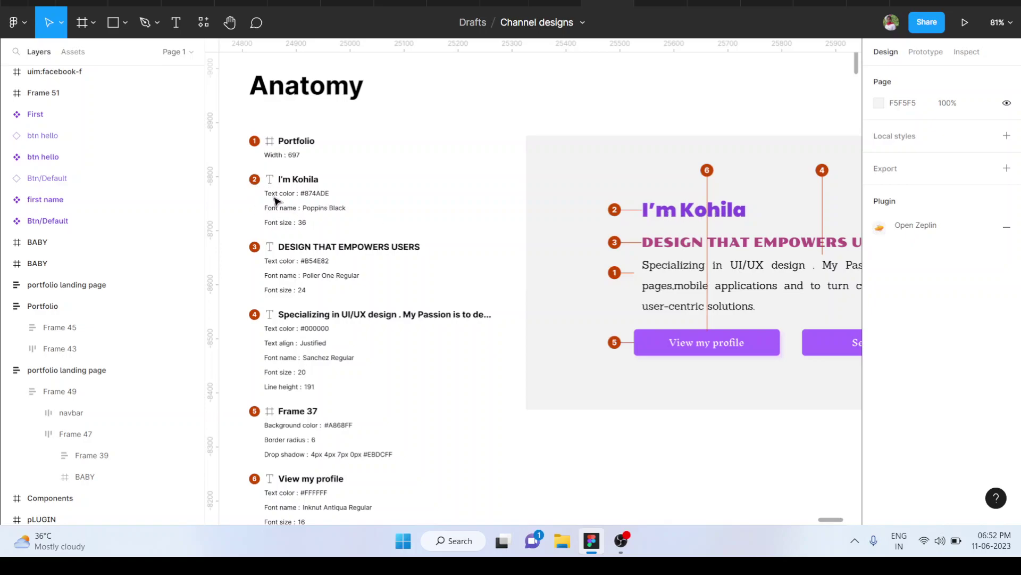
{"action": "scroll", "coordinate": [275, 201], "scroll_direction": "up", "scroll_amount": 5}
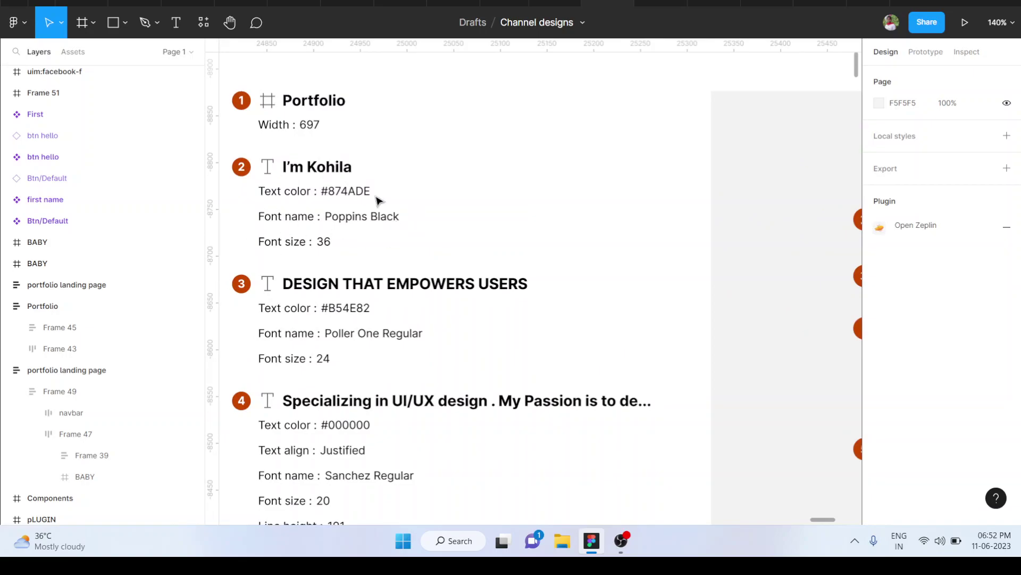
{"action": "scroll", "coordinate": [229, 179], "scroll_direction": "down", "scroll_amount": 5}
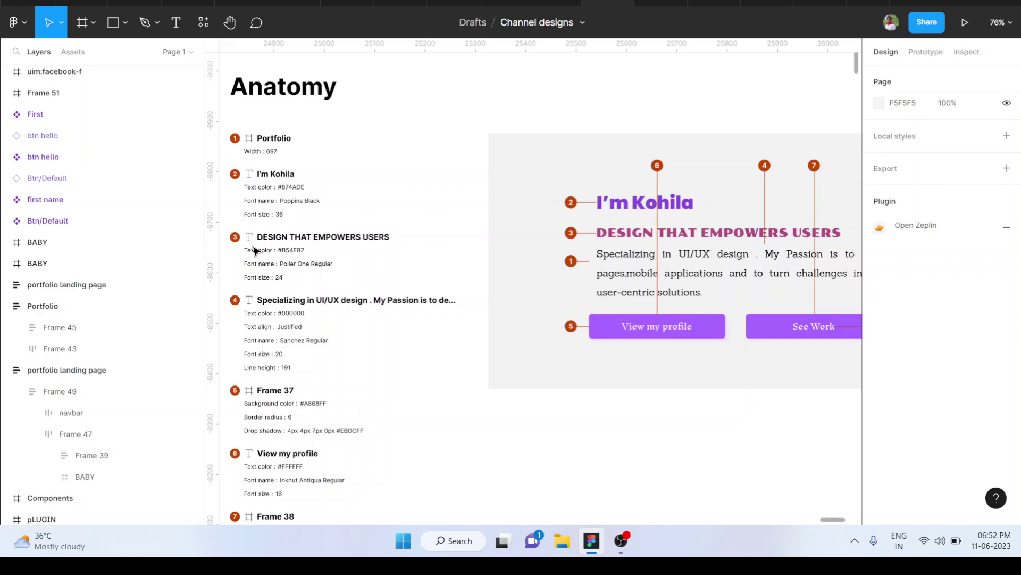
{"action": "scroll", "coordinate": [287, 318], "scroll_direction": "down", "scroll_amount": 5}
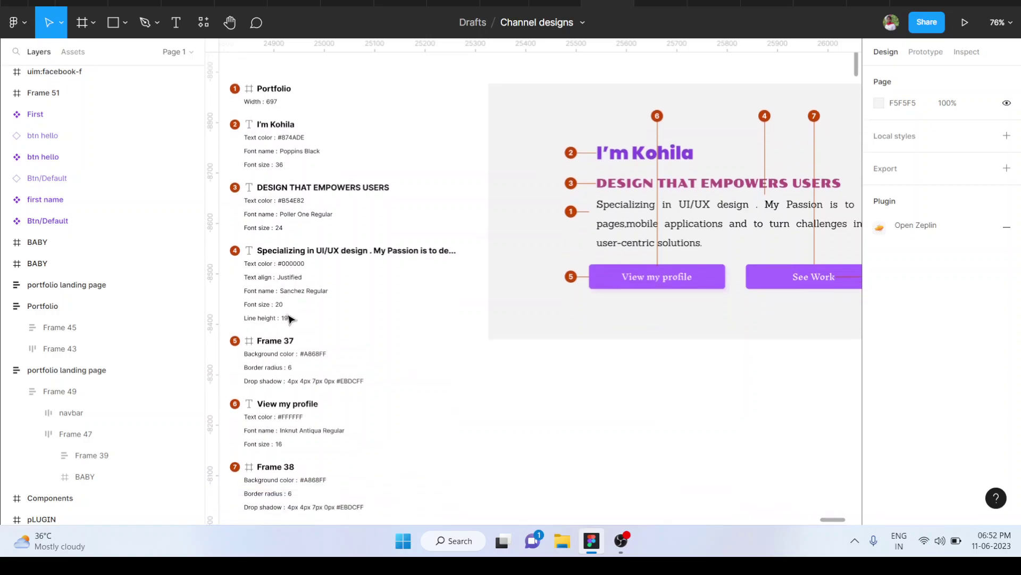
{"action": "scroll", "coordinate": [289, 318], "scroll_direction": "down", "scroll_amount": 1}
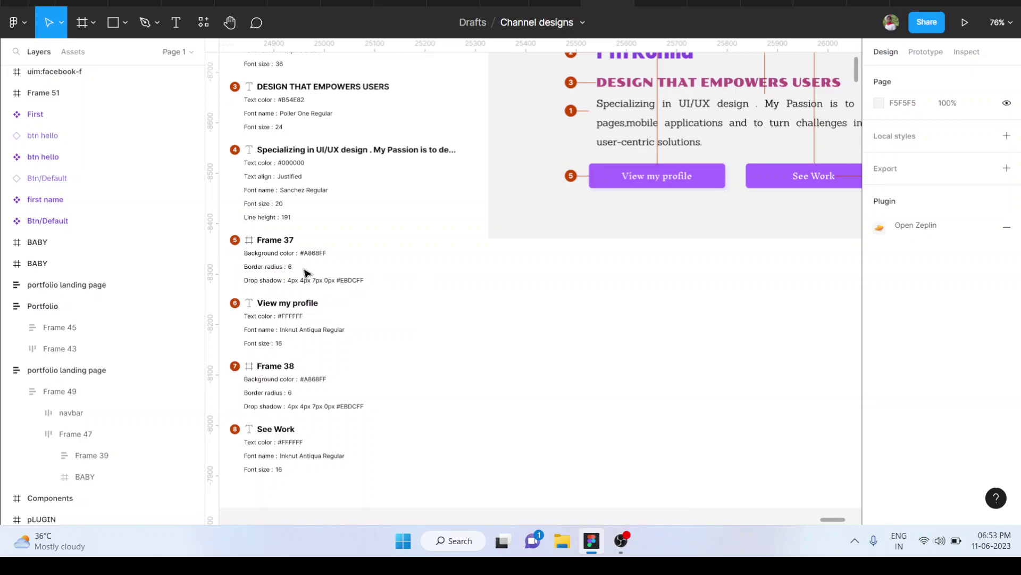
Read the background colour, border radius, drop shadow and font entries for the two buttons in the Anatomy list.
{"action": "scroll", "coordinate": [292, 300], "scroll_direction": "up", "scroll_amount": 5}
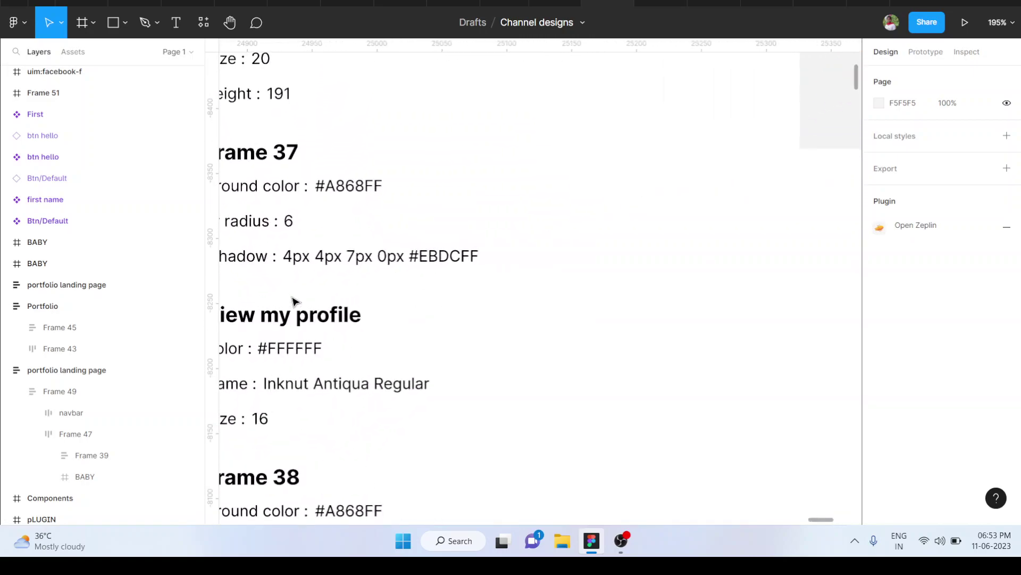
{"action": "scroll", "coordinate": [293, 299], "scroll_direction": "left", "scroll_amount": 4}
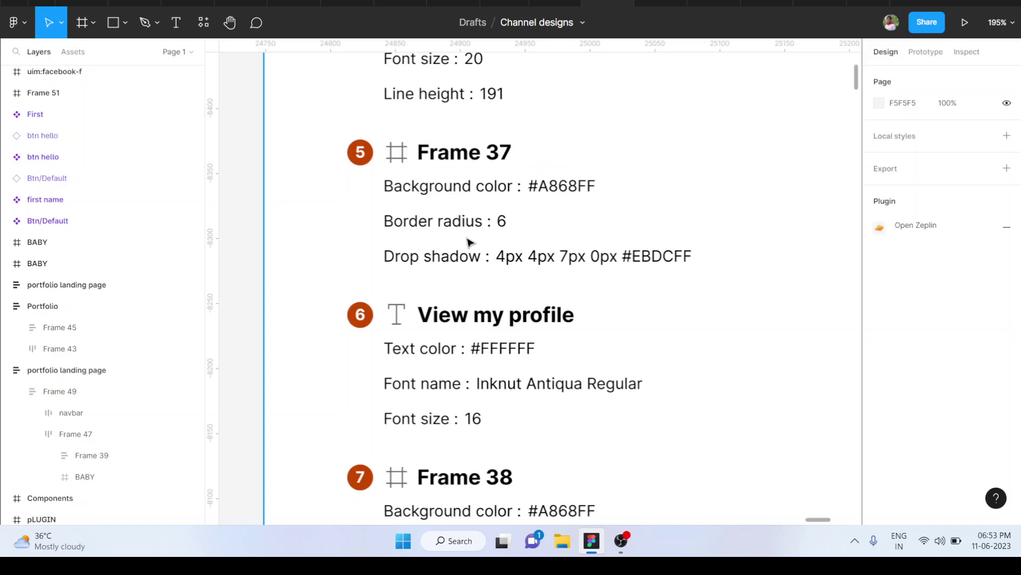
{"action": "scroll", "coordinate": [528, 249], "scroll_direction": "down", "scroll_amount": 3}
{"action": "scroll", "coordinate": [529, 249], "scroll_direction": "right", "scroll_amount": 2}
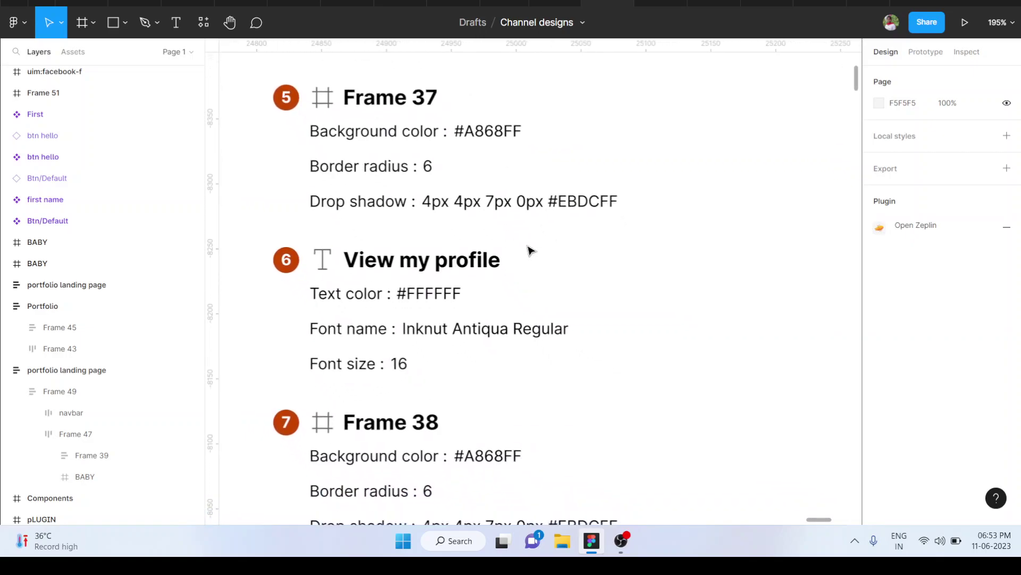
{"action": "scroll", "coordinate": [528, 250], "scroll_direction": "down", "scroll_amount": 2}
{"action": "scroll", "coordinate": [511, 238], "scroll_direction": "right", "scroll_amount": 3}
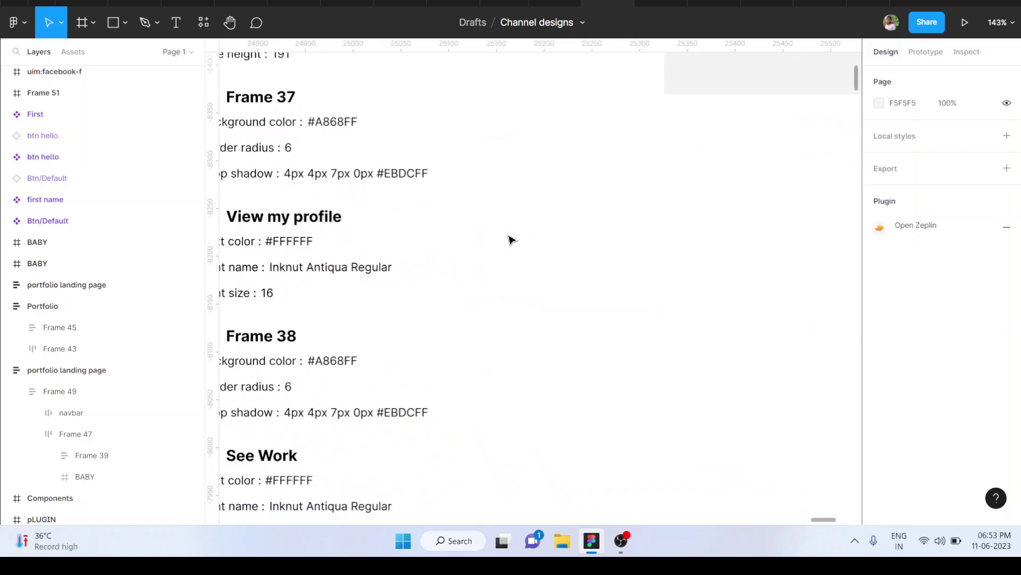
{"action": "scroll", "coordinate": [511, 238], "scroll_direction": "down", "scroll_amount": 3}
{"action": "scroll", "coordinate": [510, 240], "scroll_direction": "down", "scroll_amount": 2}
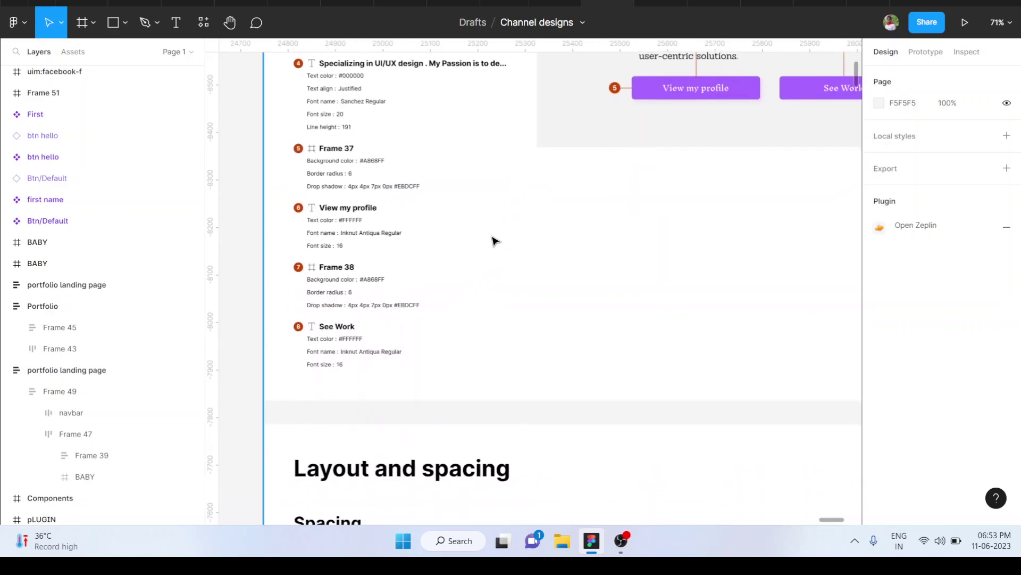
{"action": "scroll", "coordinate": [495, 239], "scroll_direction": "up", "scroll_amount": 1}
{"action": "scroll", "coordinate": [494, 240], "scroll_direction": "right", "scroll_amount": 1}
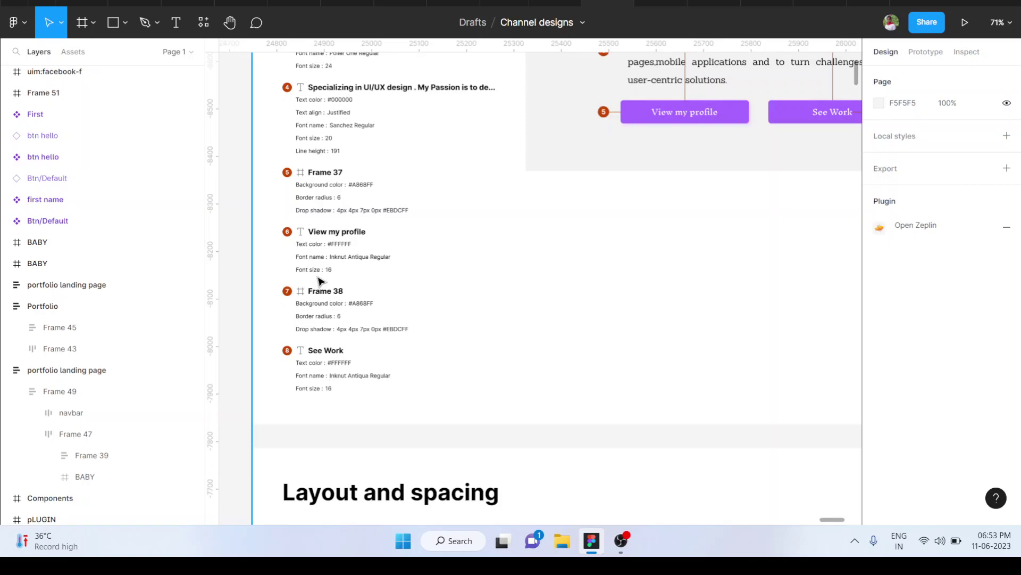
Locate the Layout and spacing section of the generated specs and compare its previews with the annotated Anatomy preview.
{"action": "scroll", "coordinate": [319, 281], "scroll_direction": "down", "scroll_amount": 10}
{"action": "scroll", "coordinate": [319, 281], "scroll_direction": "down", "scroll_amount": 2, "text": "ctrl"}
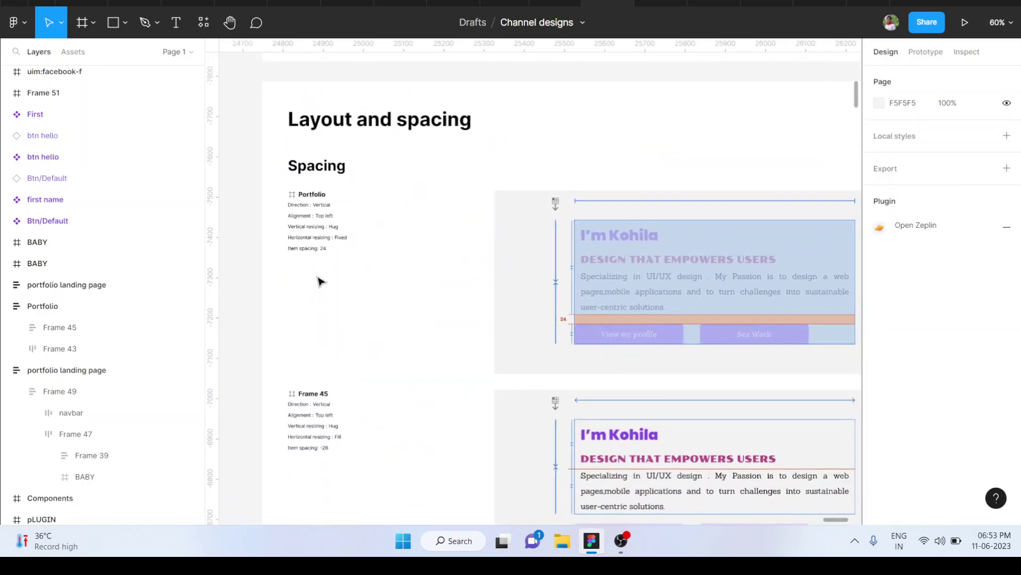
{"action": "scroll", "coordinate": [319, 280], "scroll_direction": "right", "scroll_amount": 2}
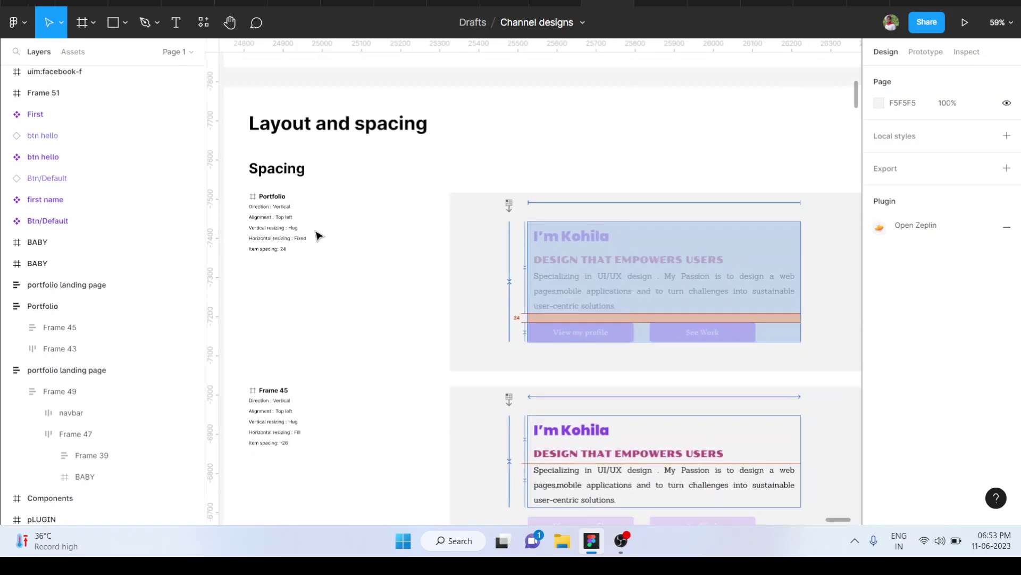
{"action": "scroll", "coordinate": [318, 237], "scroll_direction": "up", "scroll_amount": 8}
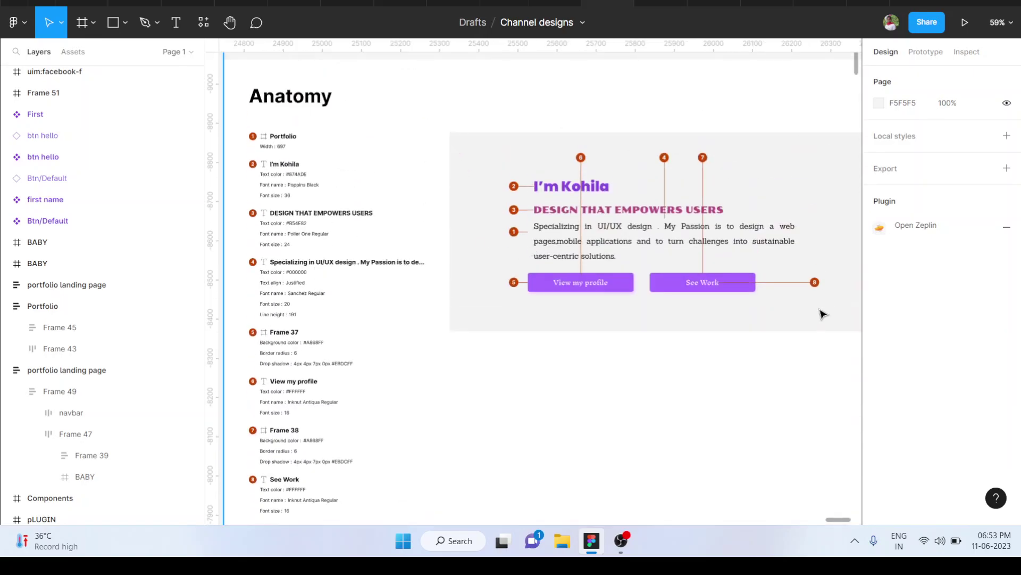
{"action": "scroll", "coordinate": [590, 312], "scroll_direction": "down", "scroll_amount": 3, "text": "ctrl"}
{"action": "scroll", "coordinate": [590, 313], "scroll_direction": "down", "scroll_amount": 5}
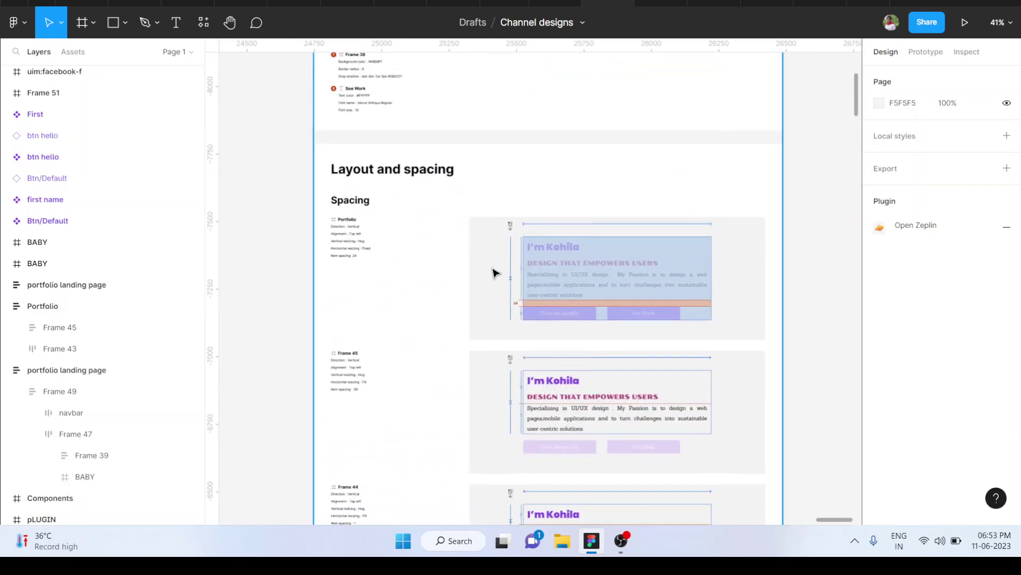
Read the direction, alignment, resizing and item spacing entries for the Portfolio frame against its spacing preview.
{"action": "scroll", "coordinate": [481, 269], "scroll_direction": "up", "scroll_amount": 5, "text": "ctrl"}
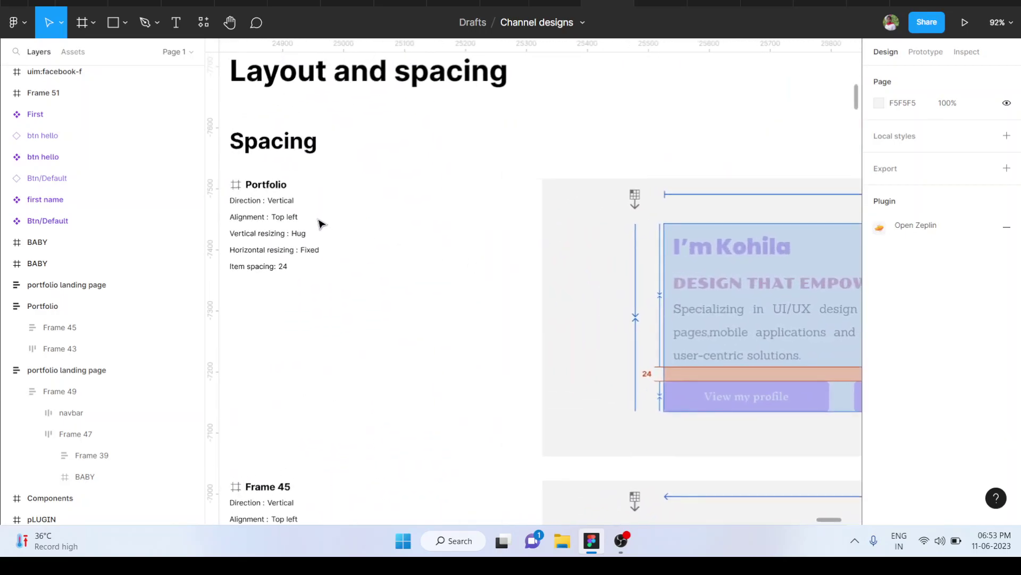
{"action": "scroll", "coordinate": [319, 221], "scroll_direction": "up", "scroll_amount": 4, "text": "ctrl"}
{"action": "scroll", "coordinate": [282, 187], "scroll_direction": "left", "scroll_amount": 3}
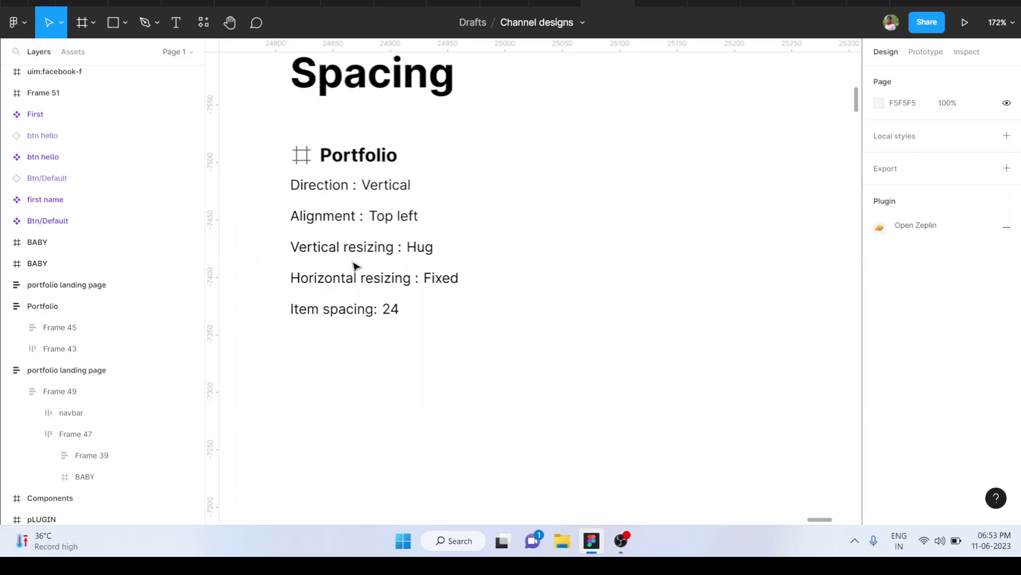
{"action": "scroll", "coordinate": [355, 266], "scroll_direction": "down", "scroll_amount": 3, "text": "ctrl"}
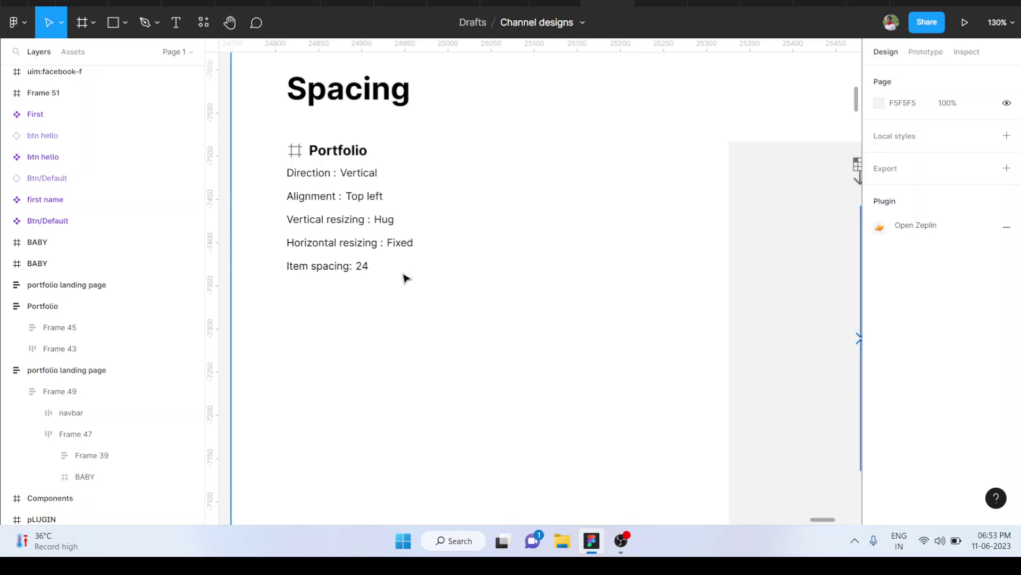
{"action": "scroll", "coordinate": [442, 300], "scroll_direction": "down", "scroll_amount": 5, "text": "ctrl"}
{"action": "scroll", "coordinate": [442, 300], "scroll_direction": "right", "scroll_amount": 3}
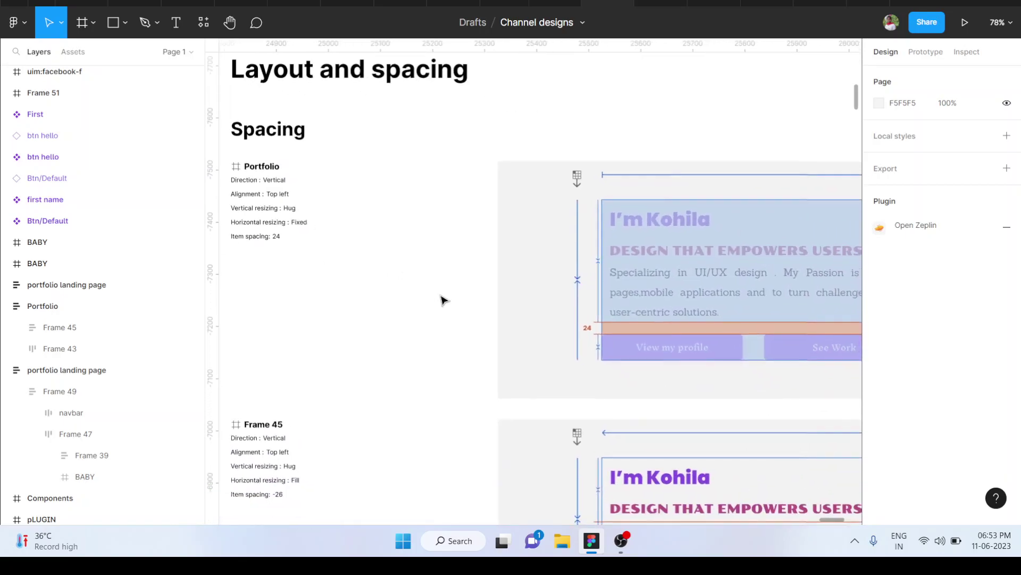
{"action": "scroll", "coordinate": [442, 300], "scroll_direction": "up", "scroll_amount": 3, "text": "ctrl"}
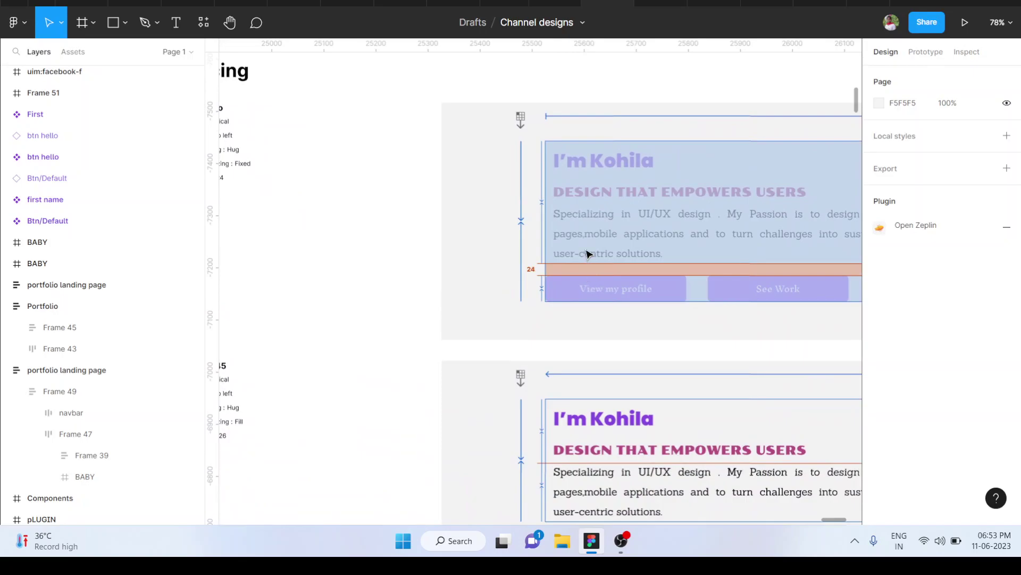
Read the Frame 45 layout entries and examine its preview to see how the headings and paragraph are spaced.
{"action": "scroll", "coordinate": [603, 274], "scroll_direction": "down", "scroll_amount": 5}
{"action": "scroll", "coordinate": [602, 274], "scroll_direction": "left", "scroll_amount": 3}
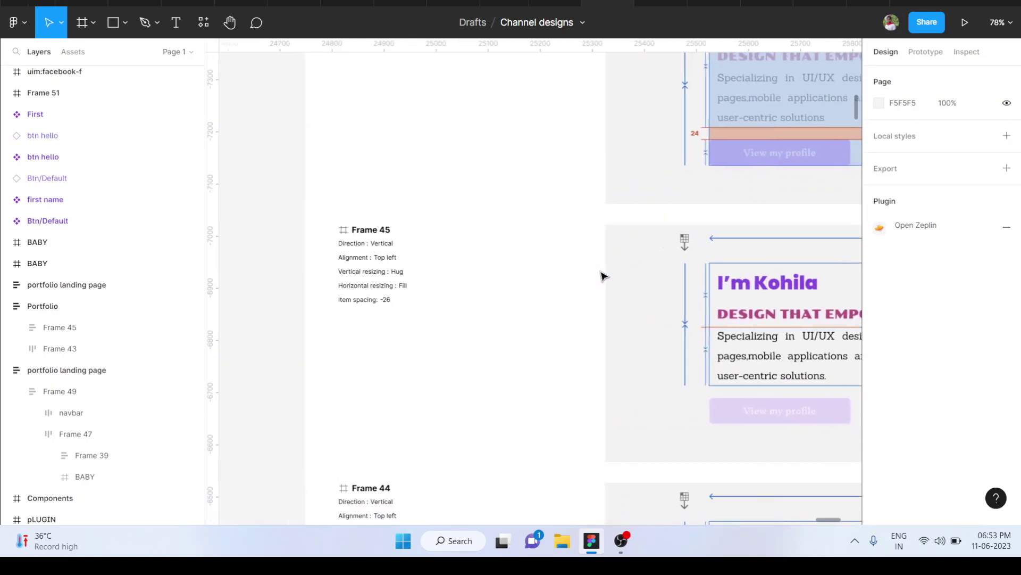
{"action": "scroll", "coordinate": [472, 216], "scroll_direction": "up", "scroll_amount": 2, "text": "ctrl"}
{"action": "scroll", "coordinate": [472, 216], "scroll_direction": "up", "scroll_amount": 2, "text": "ctrl"}
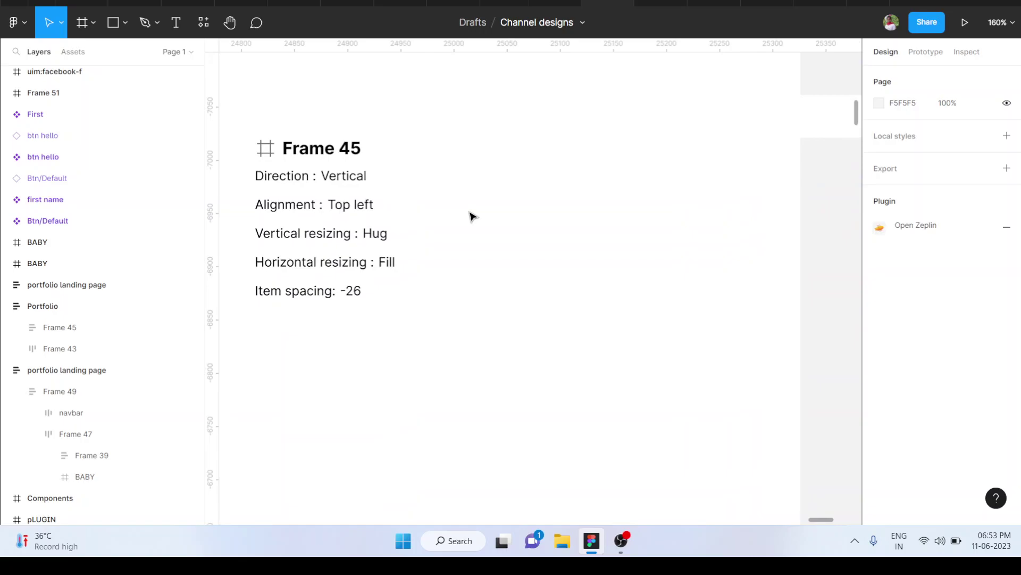
{"action": "scroll", "coordinate": [473, 217], "scroll_direction": "right", "scroll_amount": 7}
{"action": "scroll", "coordinate": [472, 217], "scroll_direction": "up", "scroll_amount": 3}
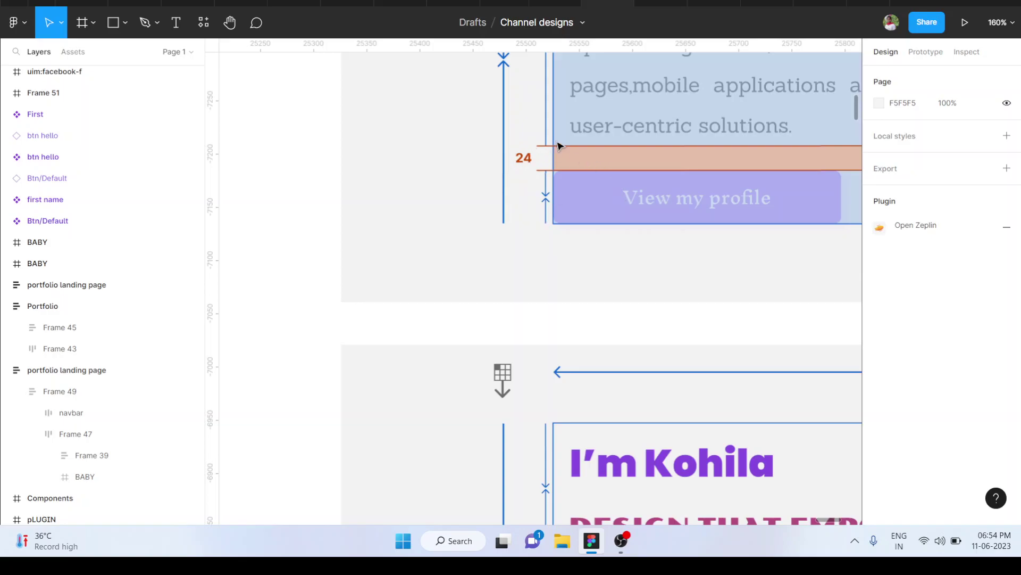
{"action": "scroll", "coordinate": [538, 257], "scroll_direction": "down", "scroll_amount": 3}
{"action": "scroll", "coordinate": [538, 256], "scroll_direction": "left", "scroll_amount": 10}
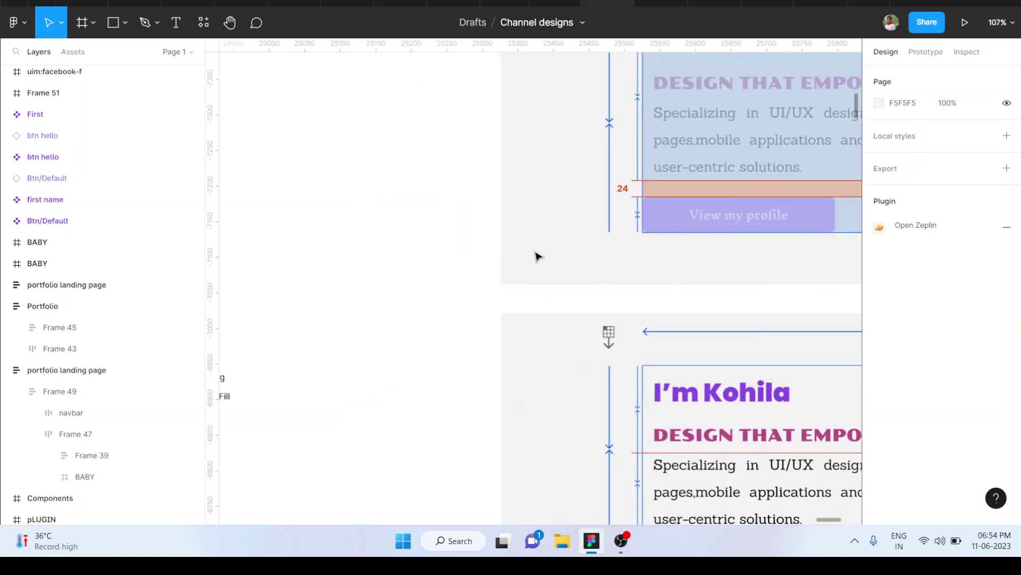
{"action": "scroll", "coordinate": [495, 190], "scroll_direction": "up", "scroll_amount": 3}
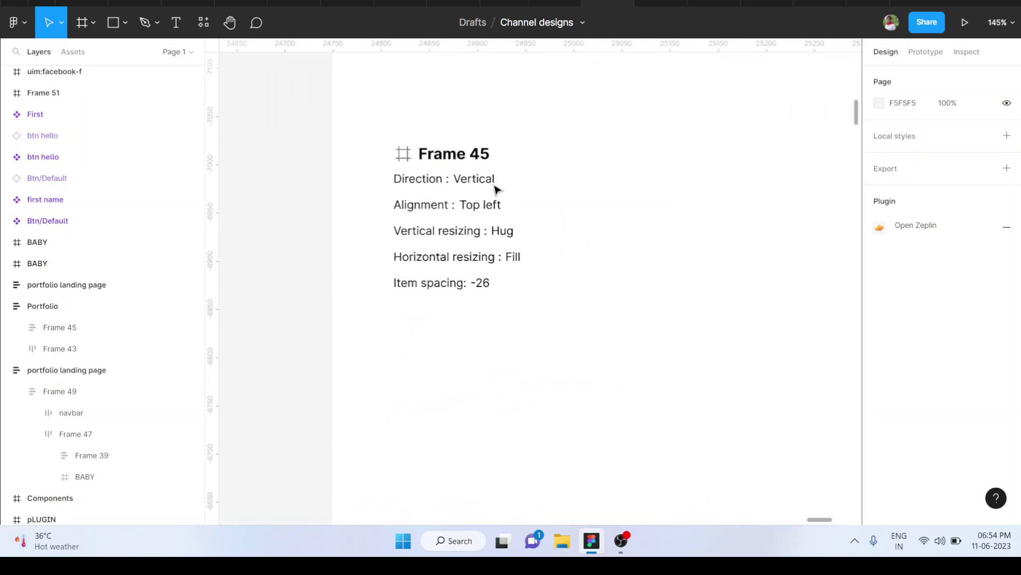
{"action": "scroll", "coordinate": [494, 190], "scroll_direction": "down", "scroll_amount": 5}
{"action": "scroll", "coordinate": [500, 229], "scroll_direction": "up", "scroll_amount": 2}
{"action": "scroll", "coordinate": [500, 229], "scroll_direction": "right", "scroll_amount": 3}
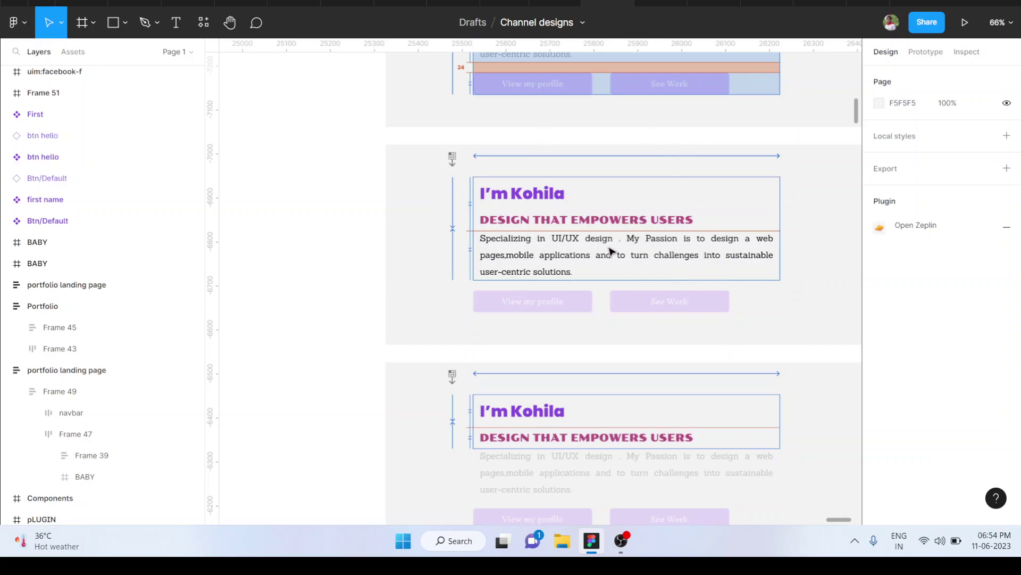
Examine the Frame 44 and Frame 40 spacing entries, matching their item spacing and padding with the highlighted headings in the previews.
{"action": "scroll", "coordinate": [611, 248], "scroll_direction": "left", "scroll_amount": 5}
{"action": "scroll", "coordinate": [360, 236], "scroll_direction": "down", "scroll_amount": 3}
{"action": "scroll", "coordinate": [360, 237], "scroll_direction": "right", "scroll_amount": 2}
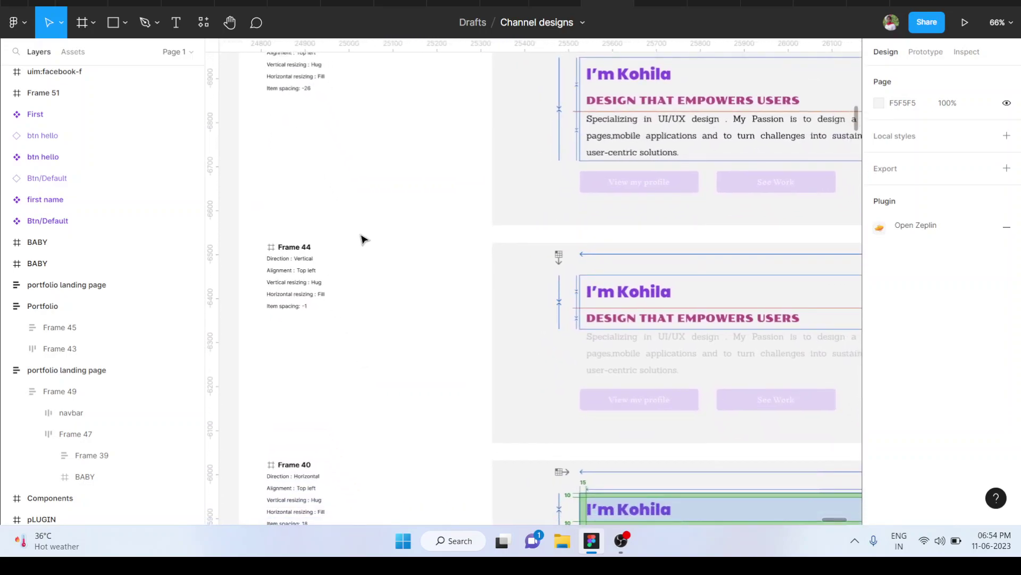
{"action": "scroll", "coordinate": [685, 305], "scroll_direction": "down", "scroll_amount": 2}
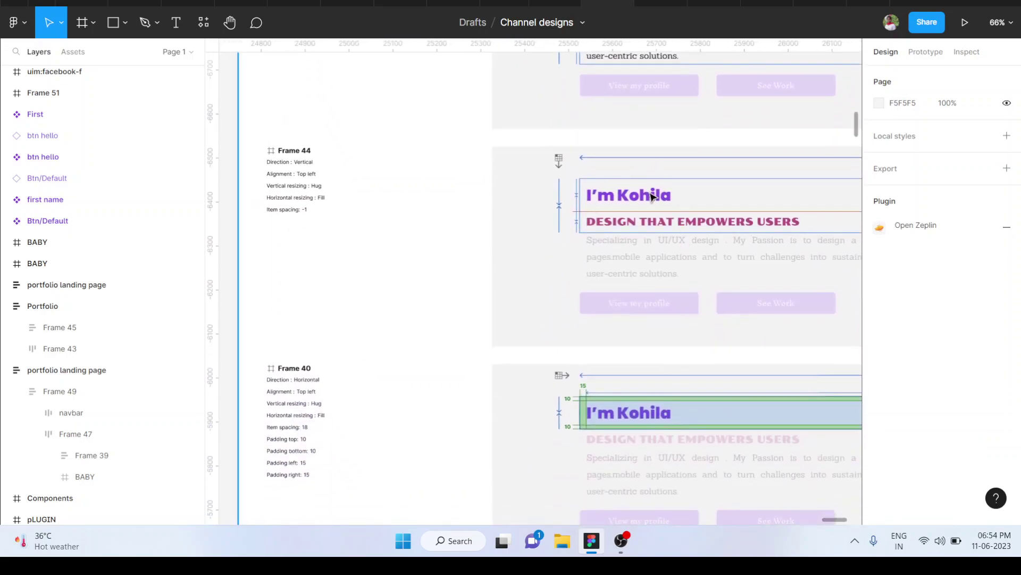
{"action": "scroll", "coordinate": [648, 203], "scroll_direction": "down", "scroll_amount": 3}
{"action": "scroll", "coordinate": [648, 203], "scroll_direction": "right", "scroll_amount": 1}
{"action": "scroll", "coordinate": [638, 223], "scroll_direction": "down", "scroll_amount": 2}
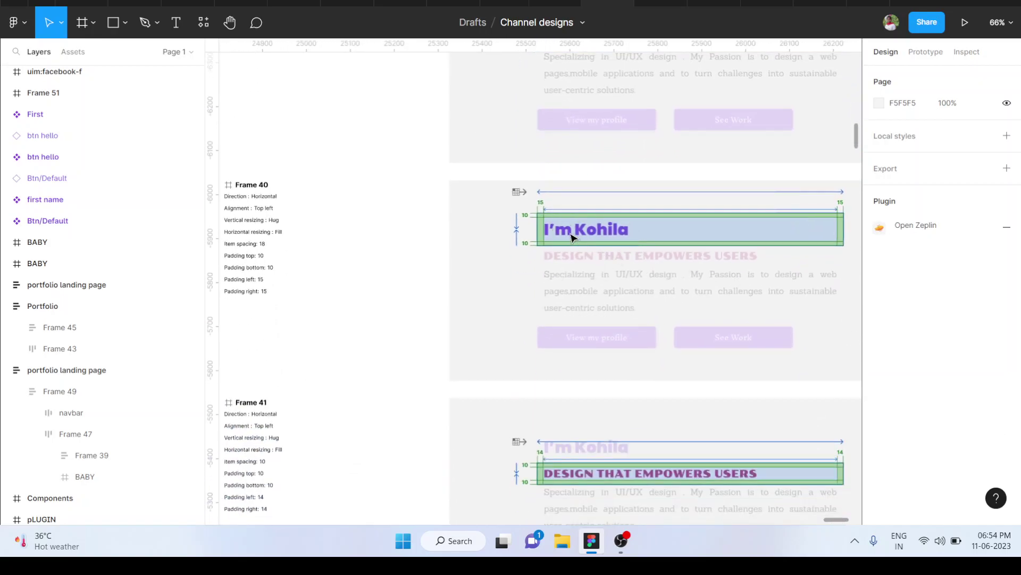
{"action": "scroll", "coordinate": [568, 281], "scroll_direction": "down", "scroll_amount": 6}
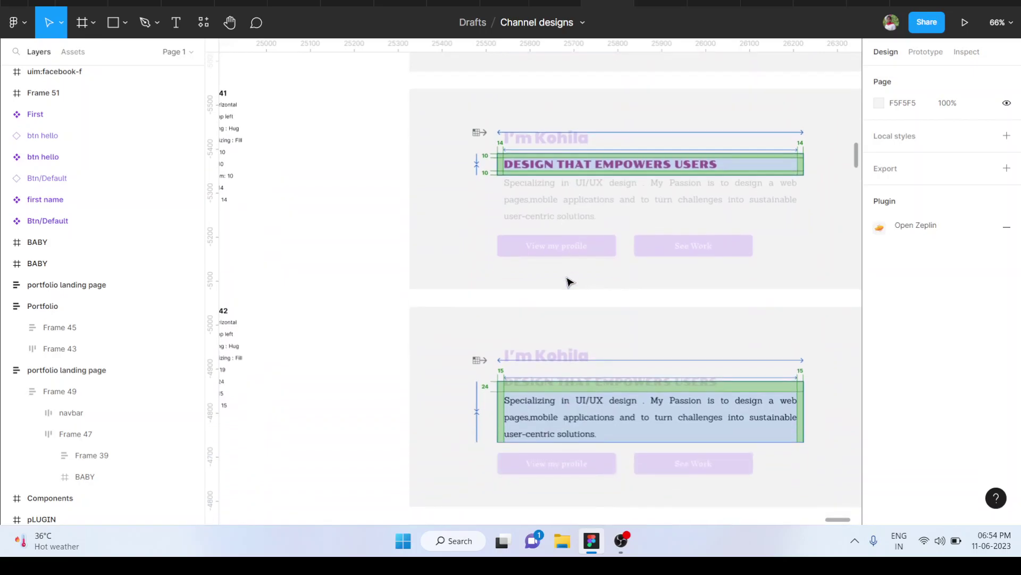
Inspect the padding markers around the subheading in Frame 41 and read the paragraph's spacing entries in Frame 42.
{"action": "scroll", "coordinate": [568, 280], "scroll_direction": "left", "scroll_amount": 2}
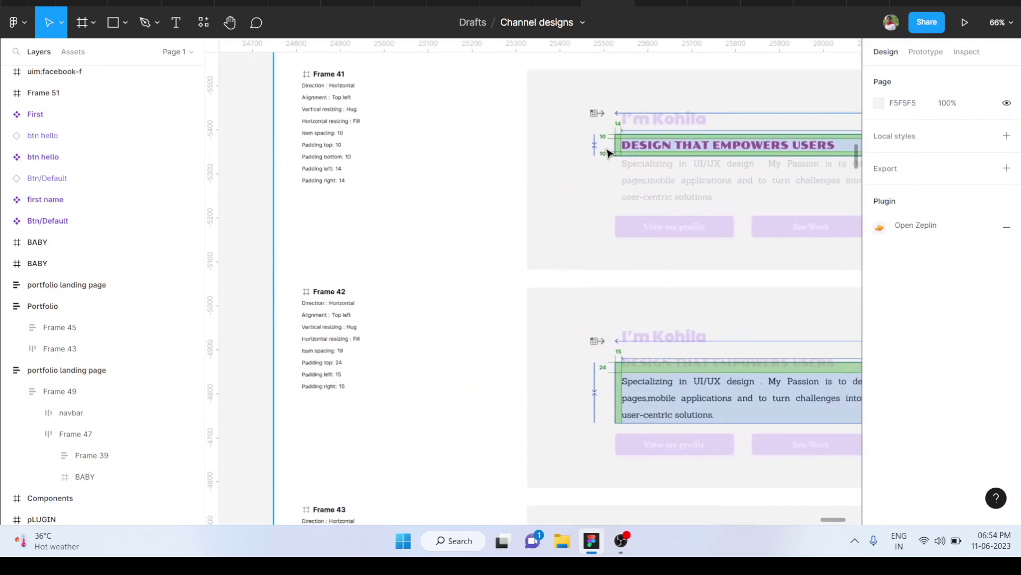
{"action": "scroll", "coordinate": [608, 153], "scroll_direction": "up", "scroll_amount": 5}
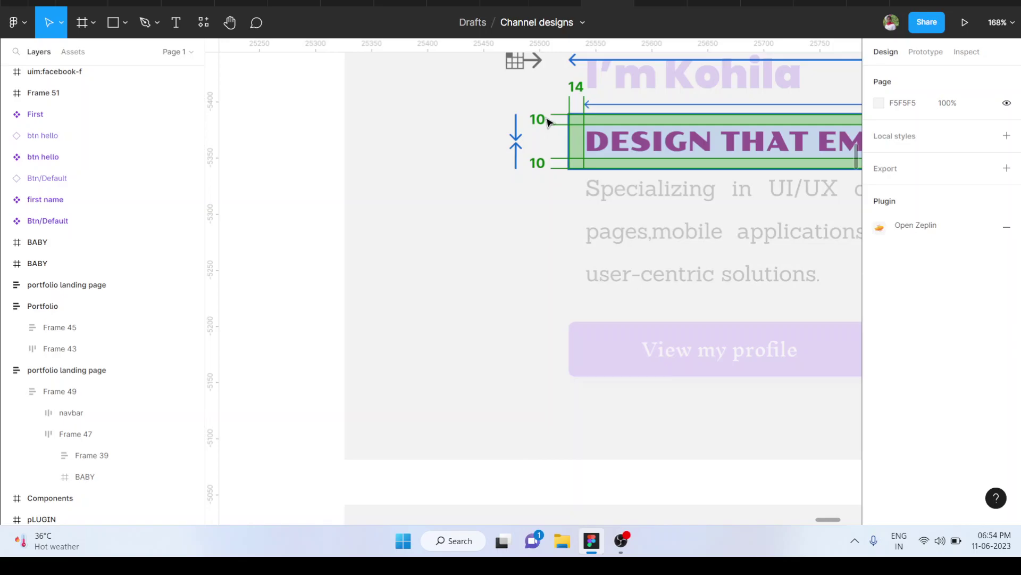
{"action": "scroll", "coordinate": [548, 122], "scroll_direction": "down", "scroll_amount": 4}
{"action": "scroll", "coordinate": [547, 122], "scroll_direction": "down", "scroll_amount": 3}
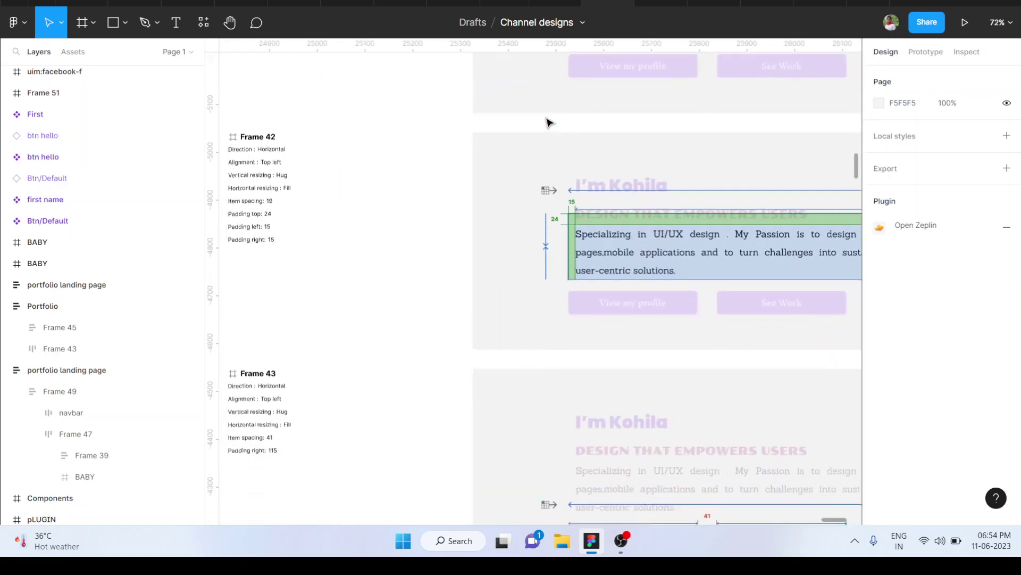
{"action": "scroll", "coordinate": [548, 122], "scroll_direction": "left", "scroll_amount": 3}
{"action": "scroll", "coordinate": [410, 229], "scroll_direction": "up", "scroll_amount": 5}
{"action": "scroll", "coordinate": [410, 230], "scroll_direction": "up", "scroll_amount": 3}
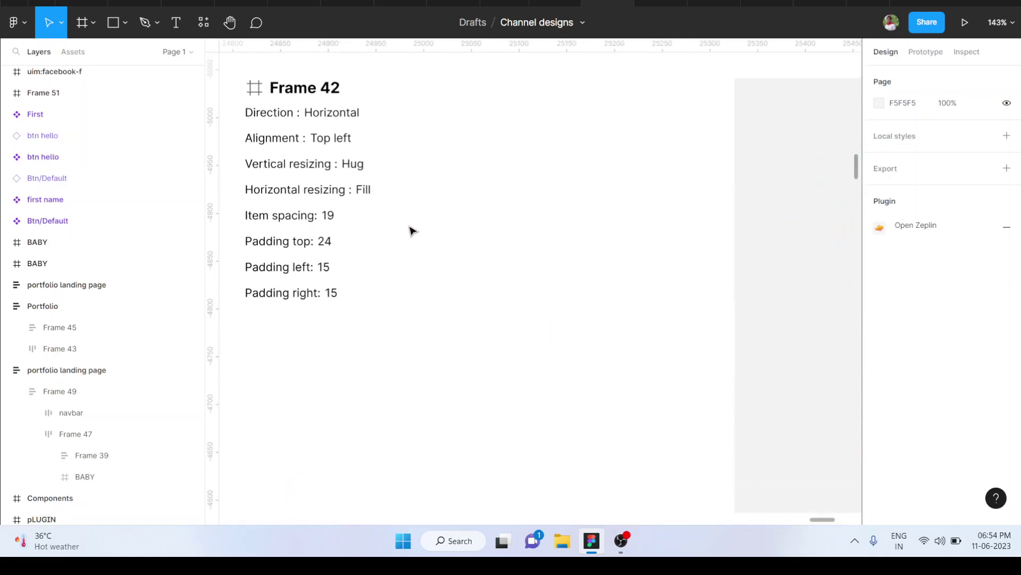
{"action": "scroll", "coordinate": [410, 230], "scroll_direction": "down", "scroll_amount": 1}
Examine the Frame 43 button row spacing and the Frame 37 padding entries for the View my profile button.
{"action": "scroll", "coordinate": [410, 230], "scroll_direction": "down", "scroll_amount": 5}
{"action": "scroll", "coordinate": [410, 229], "scroll_direction": "down", "scroll_amount": 3}
{"action": "scroll", "coordinate": [410, 229], "scroll_direction": "down", "scroll_amount": 3}
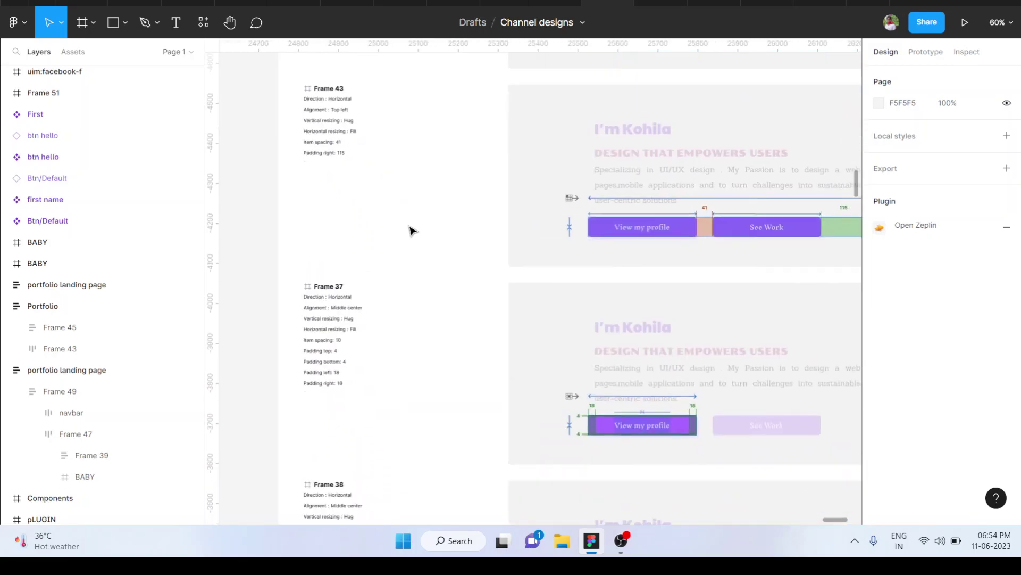
{"action": "scroll", "coordinate": [410, 230], "scroll_direction": "right", "scroll_amount": 5}
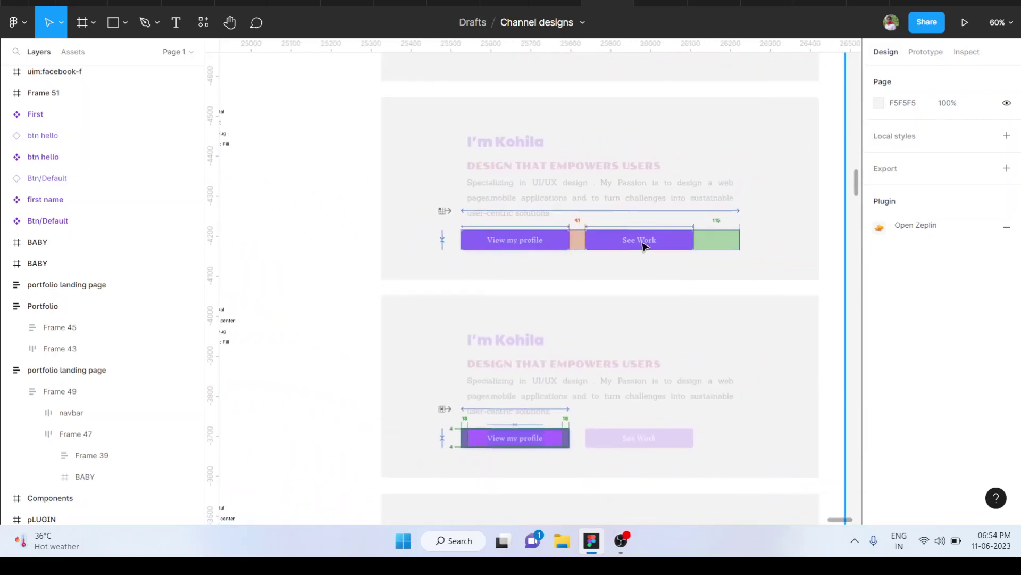
{"action": "scroll", "coordinate": [572, 287], "scroll_direction": "down", "scroll_amount": 4}
{"action": "scroll", "coordinate": [573, 287], "scroll_direction": "left", "scroll_amount": 4}
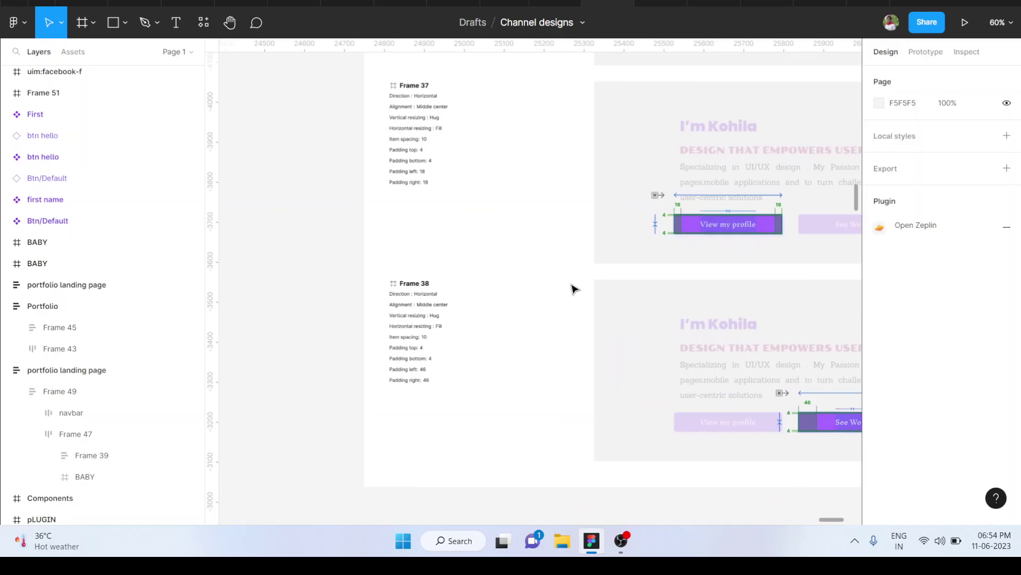
Inspect the Frame 38 spacing preview, checking the padding markers on all sides of the See Work button.
{"action": "scroll", "coordinate": [572, 287], "scroll_direction": "right", "scroll_amount": 4}
{"action": "scroll", "coordinate": [572, 287], "scroll_direction": "down", "scroll_amount": 2}
{"action": "scroll", "coordinate": [573, 288], "scroll_direction": "down", "scroll_amount": 3}
{"action": "scroll", "coordinate": [572, 287], "scroll_direction": "up", "scroll_amount": 4}
{"action": "scroll", "coordinate": [572, 288], "scroll_direction": "left", "scroll_amount": 3}
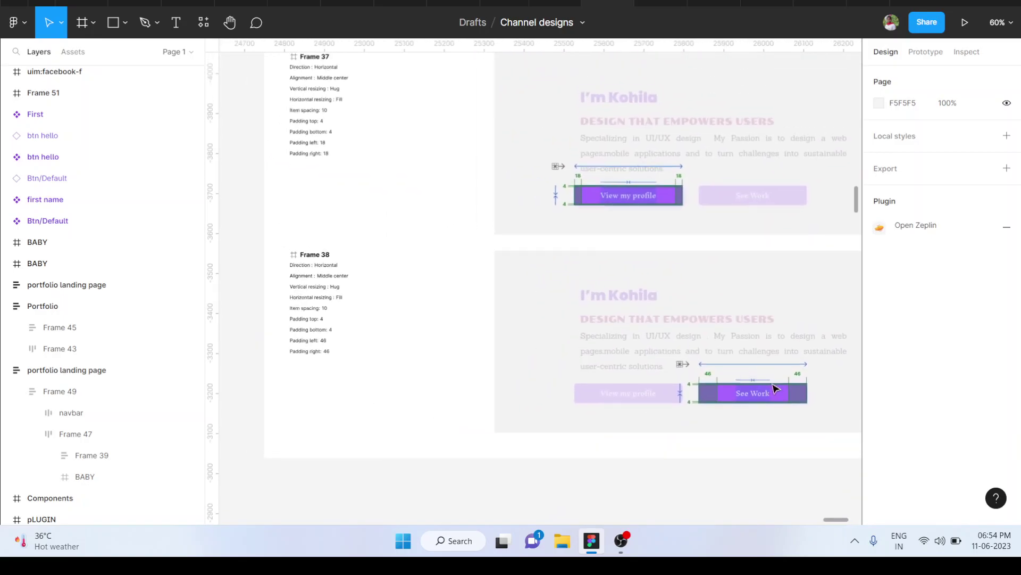
{"action": "scroll", "coordinate": [724, 392], "scroll_direction": "up", "scroll_amount": 10}
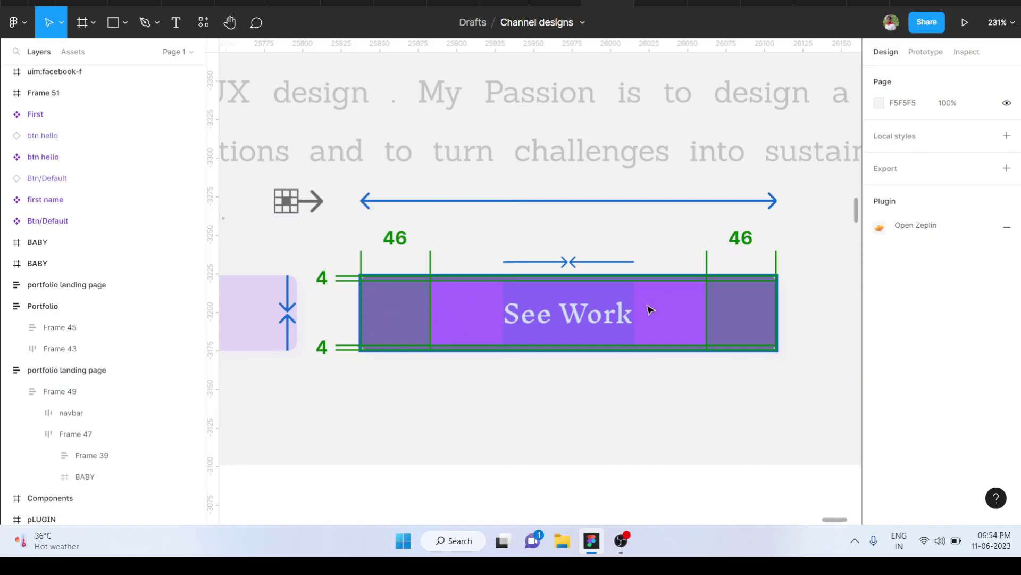
{"action": "scroll", "coordinate": [502, 325], "scroll_direction": "down", "scroll_amount": 10}
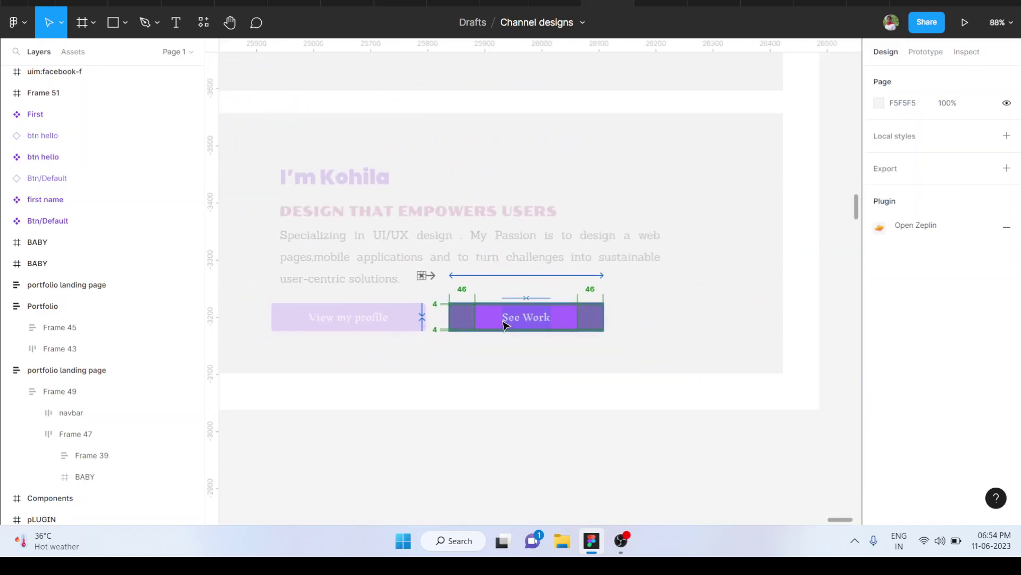
Review the generated specs as a whole, rechecking the text colour, font and size entries in the Anatomy list.
{"action": "scroll", "coordinate": [502, 325], "scroll_direction": "up", "scroll_amount": 15}
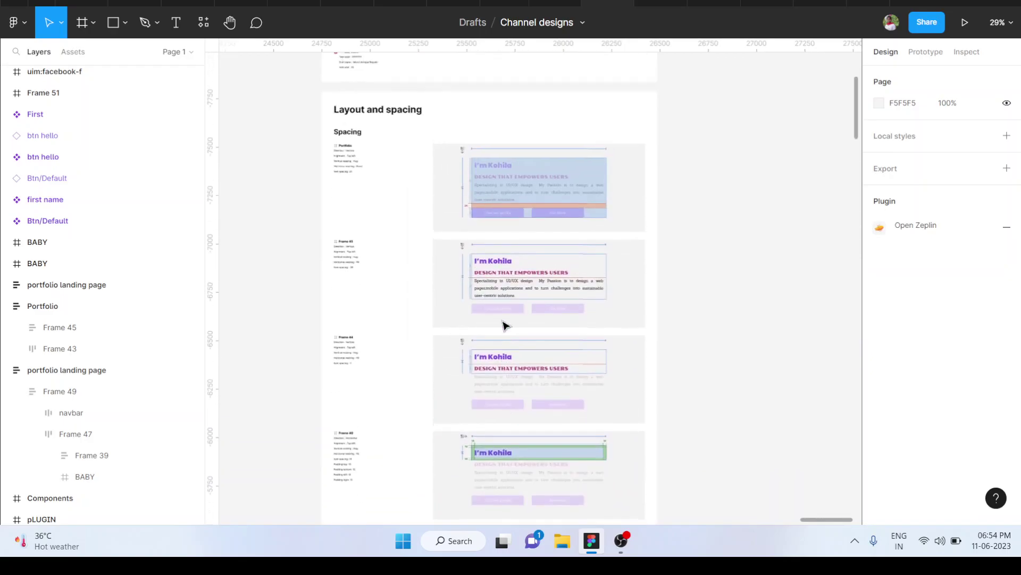
{"action": "scroll", "coordinate": [504, 326], "scroll_direction": "up", "scroll_amount": 3}
{"action": "scroll", "coordinate": [503, 326], "scroll_direction": "down", "scroll_amount": 4}
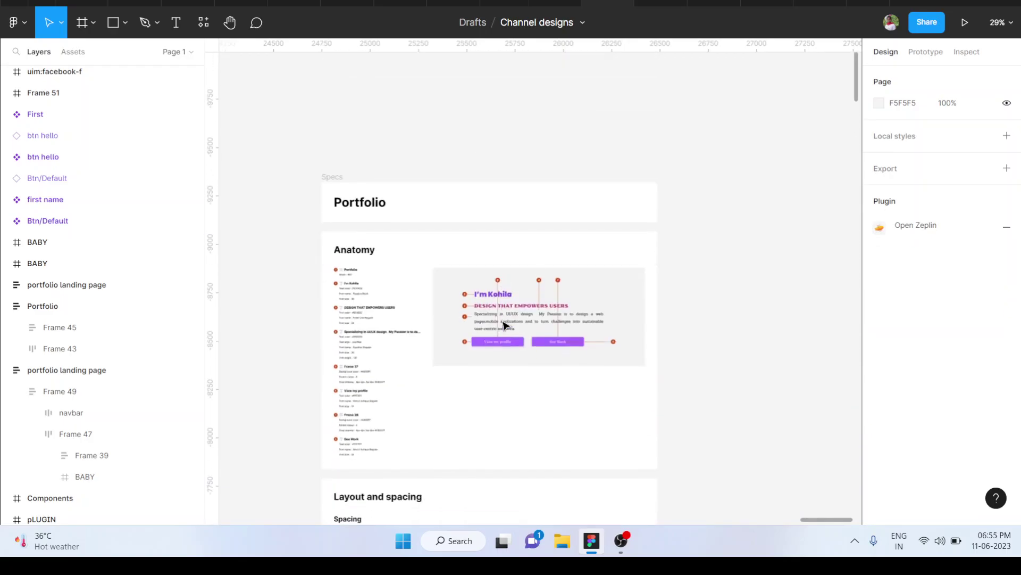
{"action": "scroll", "coordinate": [474, 361], "scroll_direction": "up", "scroll_amount": 2}
{"action": "scroll", "coordinate": [475, 362], "scroll_direction": "up", "scroll_amount": 4}
{"action": "scroll", "coordinate": [475, 362], "scroll_direction": "left", "scroll_amount": 3}
{"action": "scroll", "coordinate": [475, 361], "scroll_direction": "up", "scroll_amount": 1}
{"action": "scroll", "coordinate": [320, 315], "scroll_direction": "up", "scroll_amount": 3}
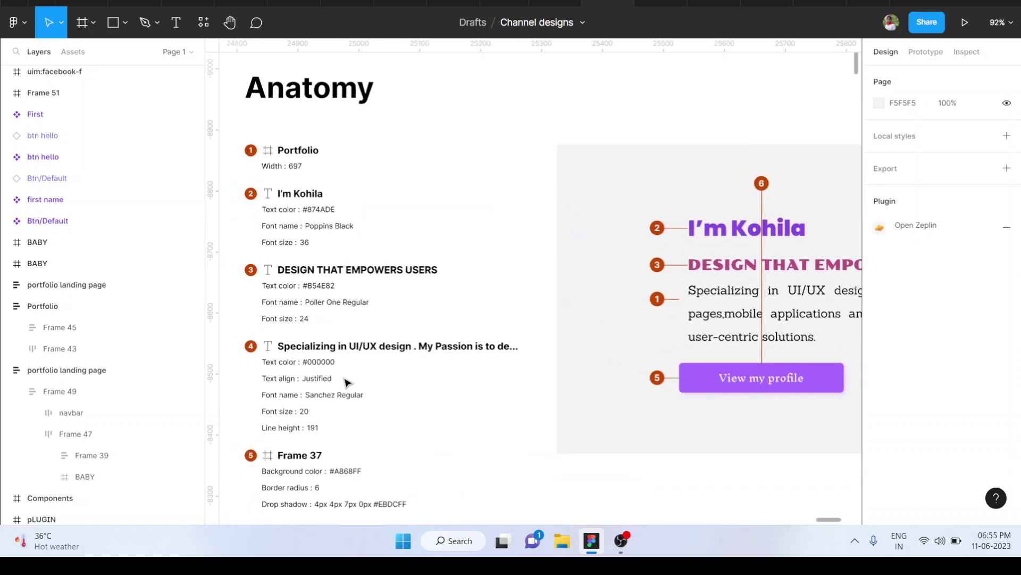
{"action": "scroll", "coordinate": [734, 342], "scroll_direction": "down", "scroll_amount": 10}
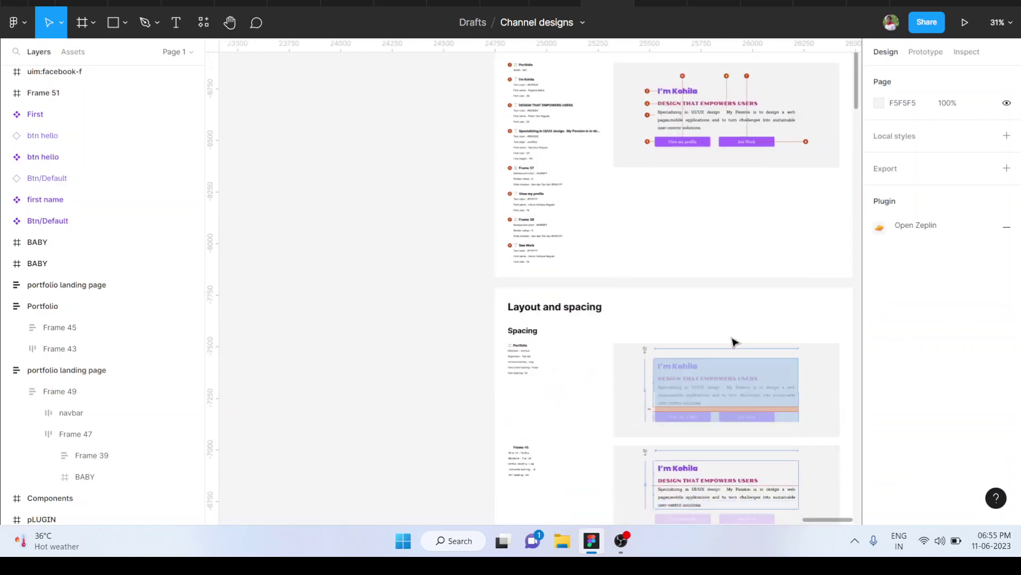
Return to the original Portfolio frame below the EightShapes Specs banner and view its headings, paragraph and buttons.
{"action": "scroll", "coordinate": [734, 342], "scroll_direction": "down", "scroll_amount": 8}
{"action": "scroll", "coordinate": [518, 360], "scroll_direction": "up", "scroll_amount": 5}
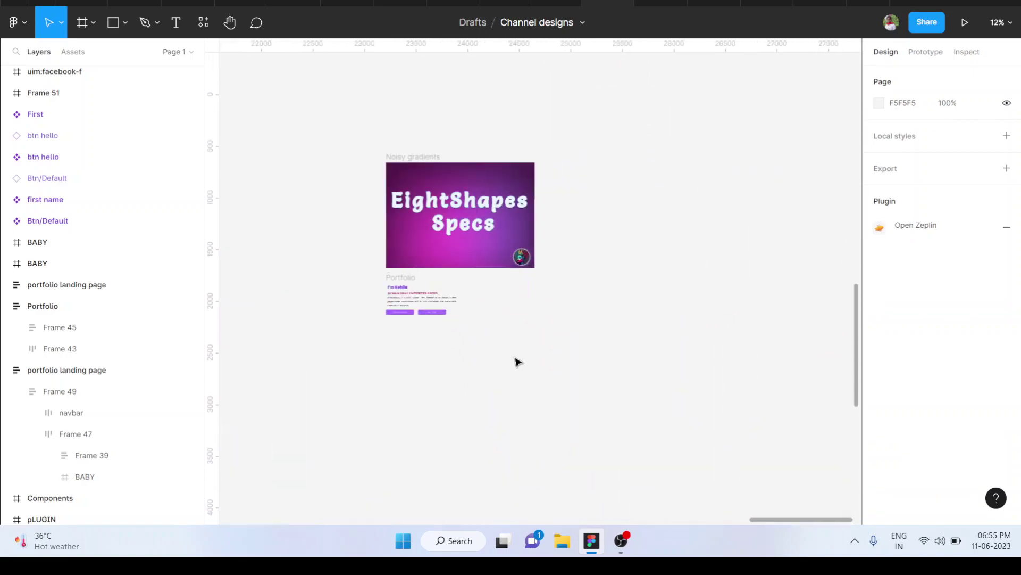
{"action": "scroll", "coordinate": [518, 361], "scroll_direction": "up", "scroll_amount": 8}
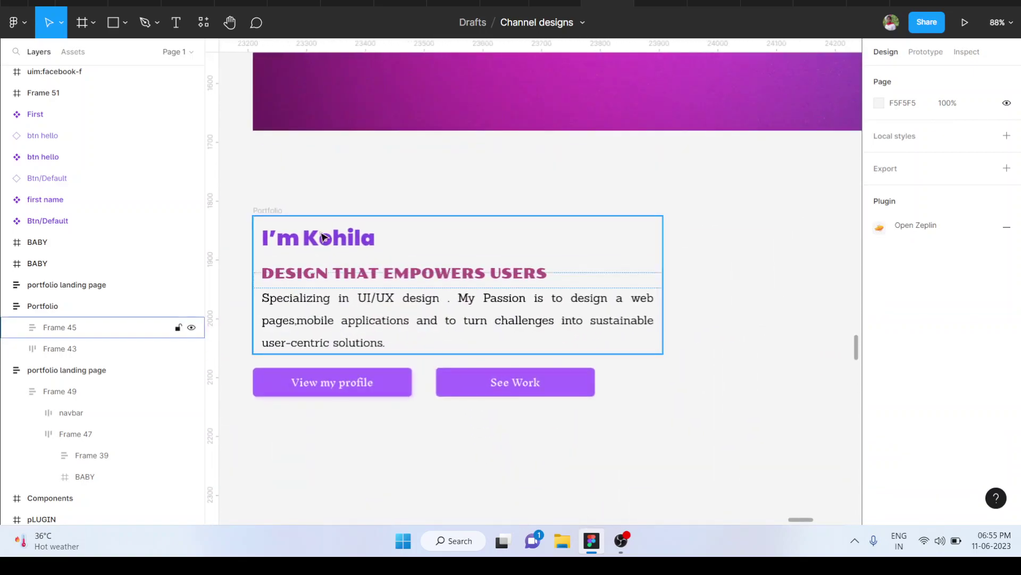
Inspect the Portfolio frame's properties and CSS code, and the typography, colour and code of its "Specializing in UI/UX design" paragraph.
{"action": "left_click", "coordinate": [265, 210]}
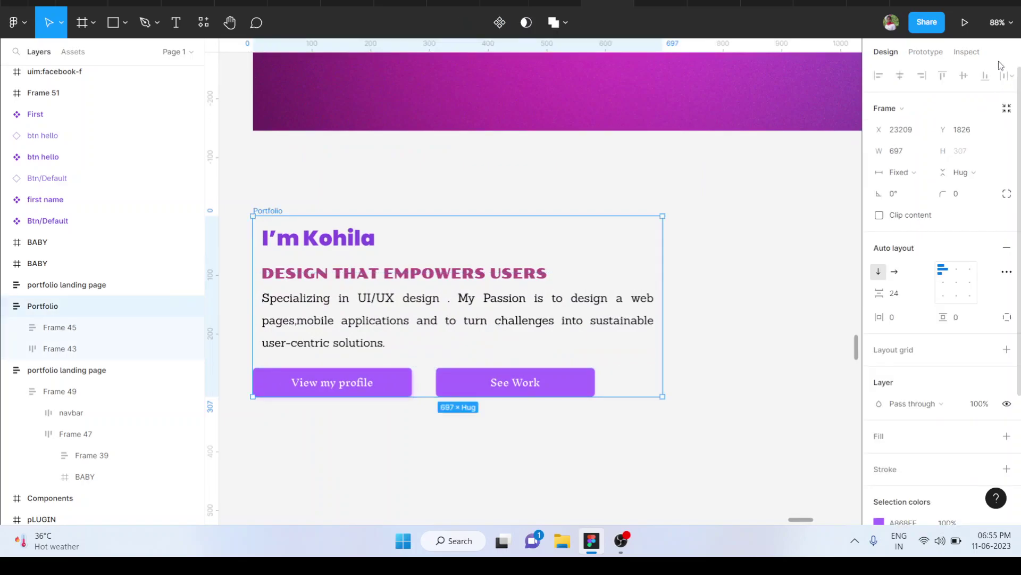
{"action": "left_click", "coordinate": [969, 53]}
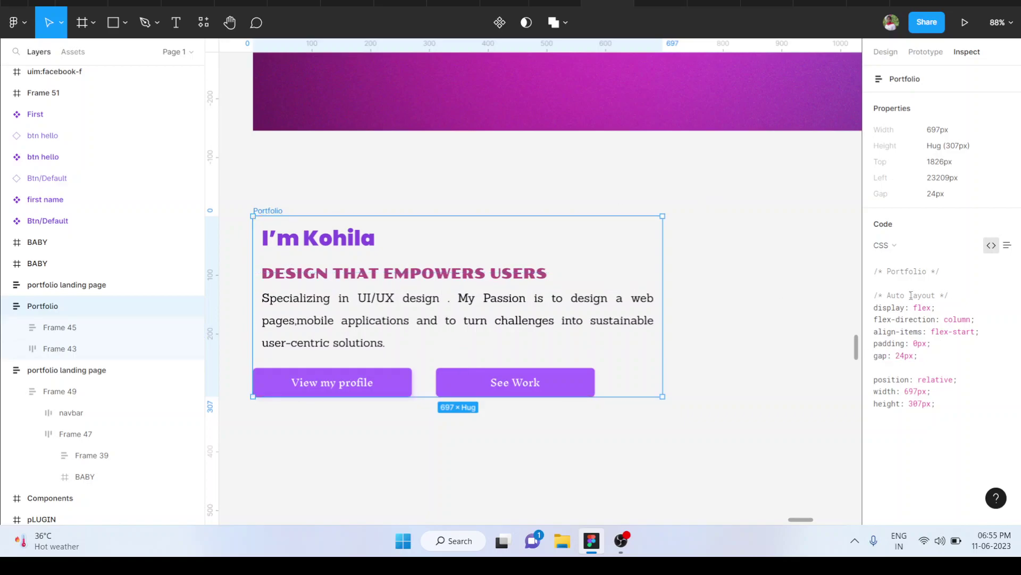
{"action": "double_click", "coordinate": [356, 304]}
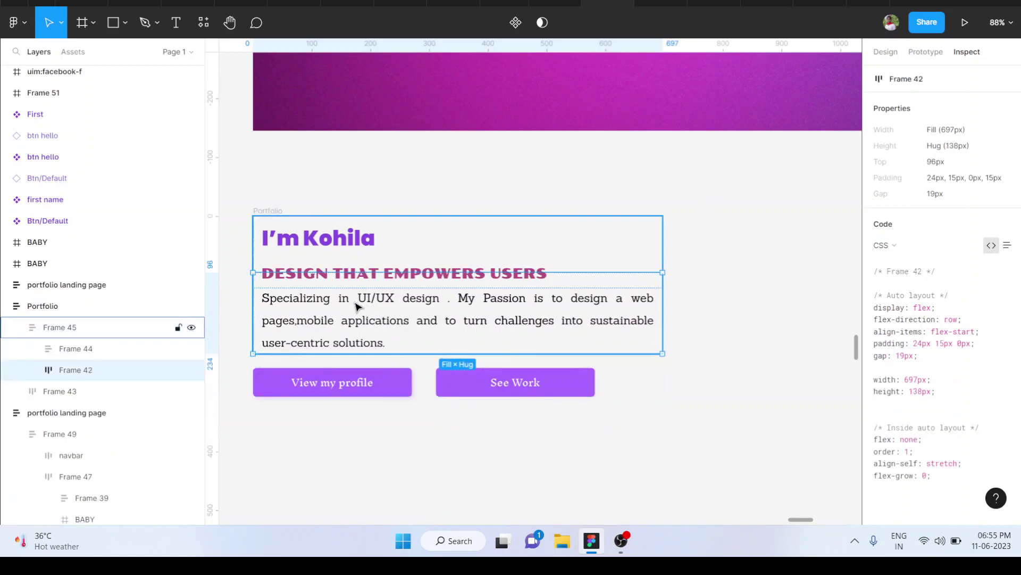
{"action": "double_click", "coordinate": [356, 305]}
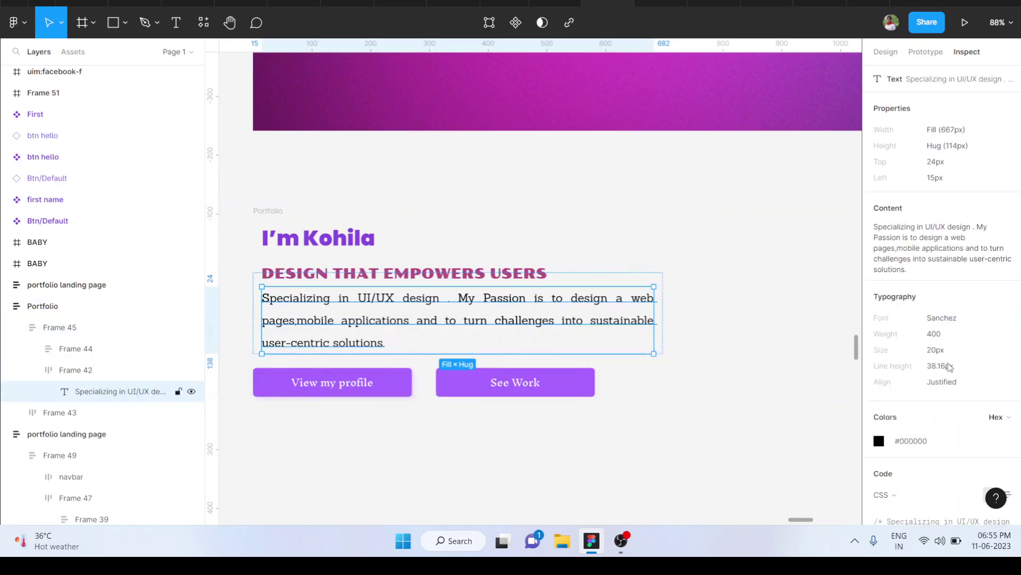
{"action": "scroll", "coordinate": [939, 390], "scroll_direction": "down", "scroll_amount": 5}
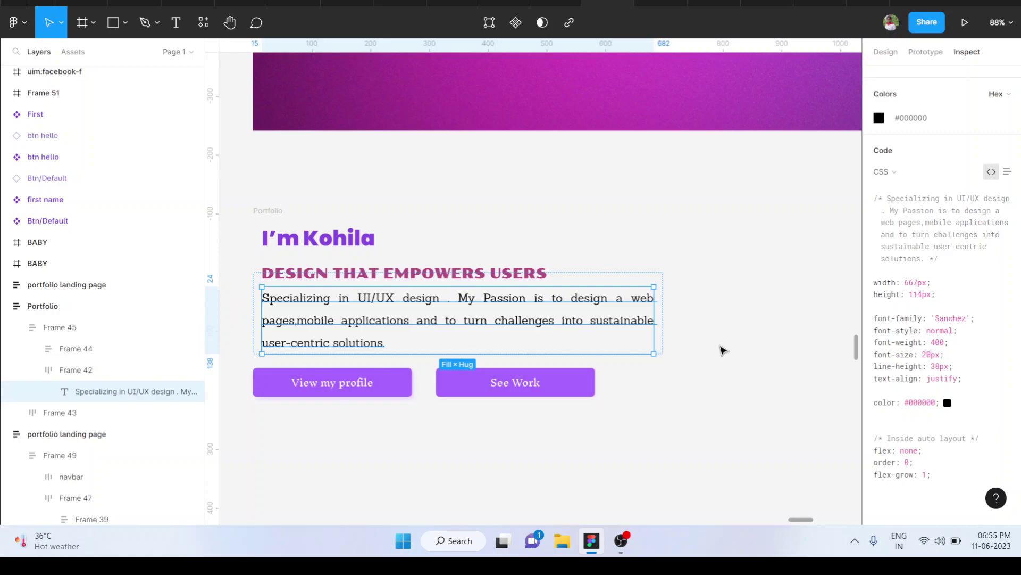
Deselect the paragraph and view the original Portfolio frame both up close and together with the EightShapes Specs banner.
{"action": "scroll", "coordinate": [723, 349], "scroll_direction": "down", "scroll_amount": 5}
{"action": "scroll", "coordinate": [722, 350], "scroll_direction": "right", "scroll_amount": 2}
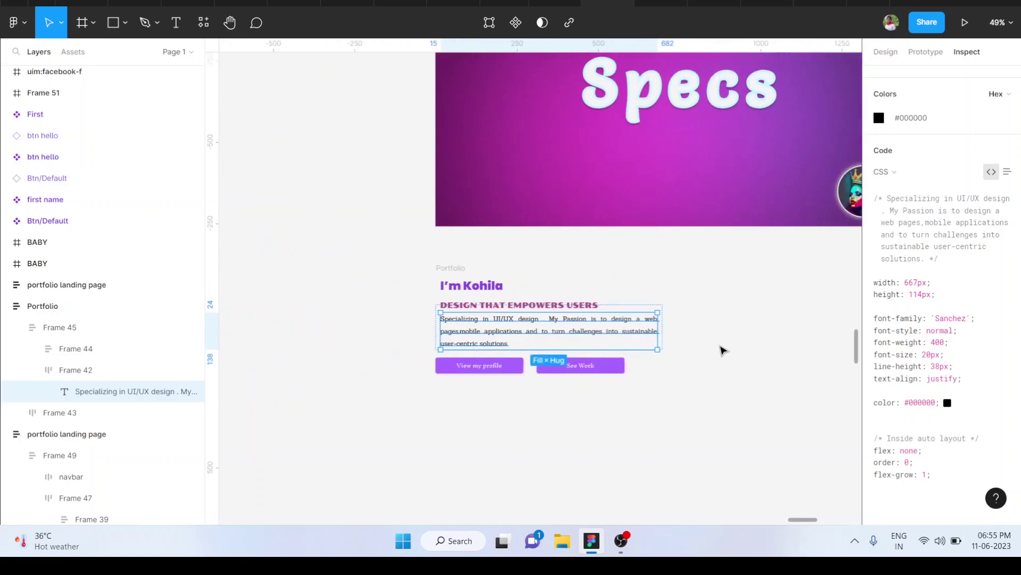
{"action": "left_click", "coordinate": [675, 314]}
{"action": "scroll", "coordinate": [650, 296], "scroll_direction": "down", "scroll_amount": 2}
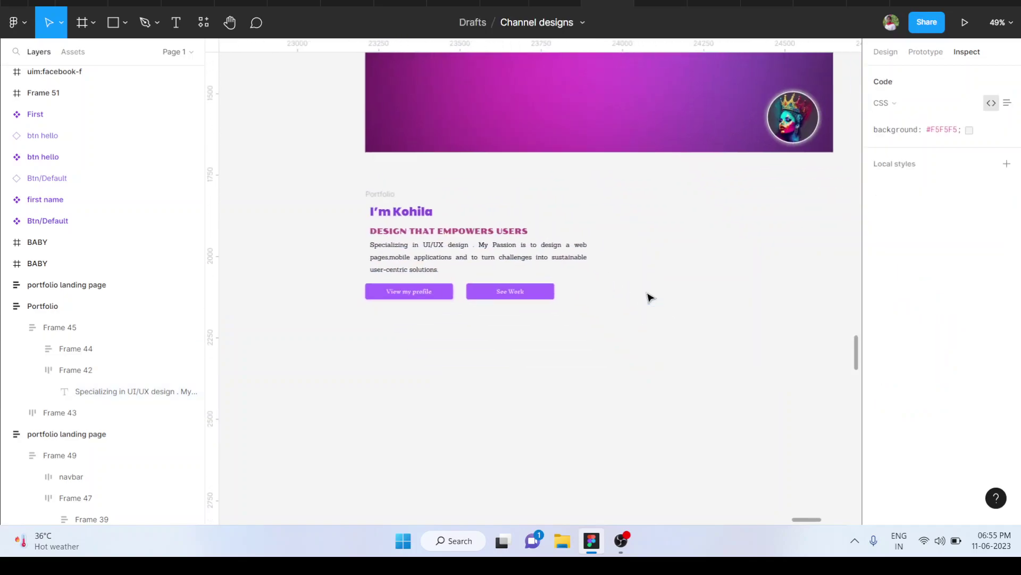
{"action": "scroll", "coordinate": [650, 297], "scroll_direction": "up", "scroll_amount": 6}
{"action": "scroll", "coordinate": [472, 236], "scroll_direction": "left", "scroll_amount": 4}
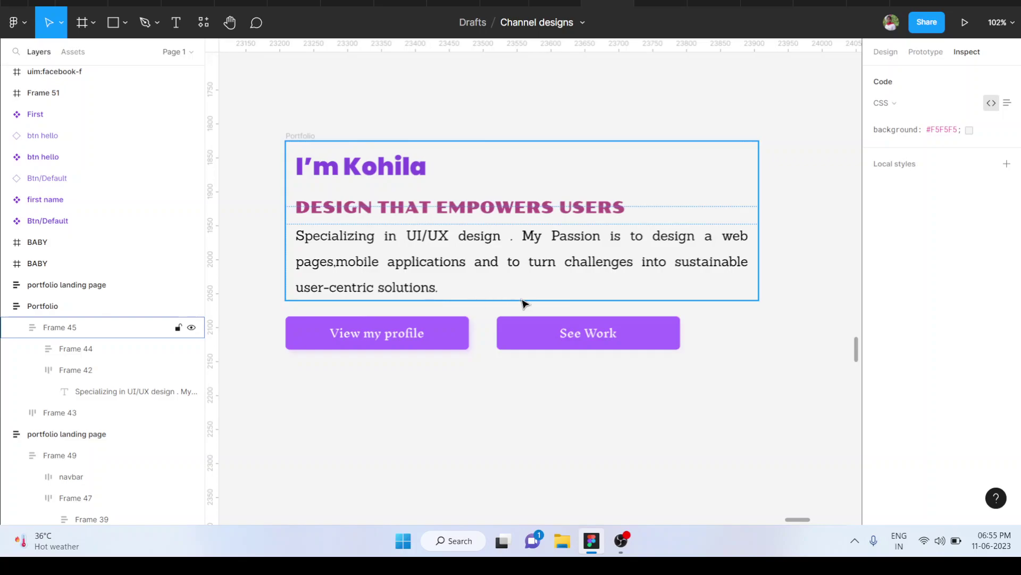
{"action": "scroll", "coordinate": [524, 304], "scroll_direction": "down", "scroll_amount": 3}
{"action": "scroll", "coordinate": [524, 303], "scroll_direction": "up", "scroll_amount": 3}
{"action": "scroll", "coordinate": [524, 303], "scroll_direction": "down", "scroll_amount": 5}
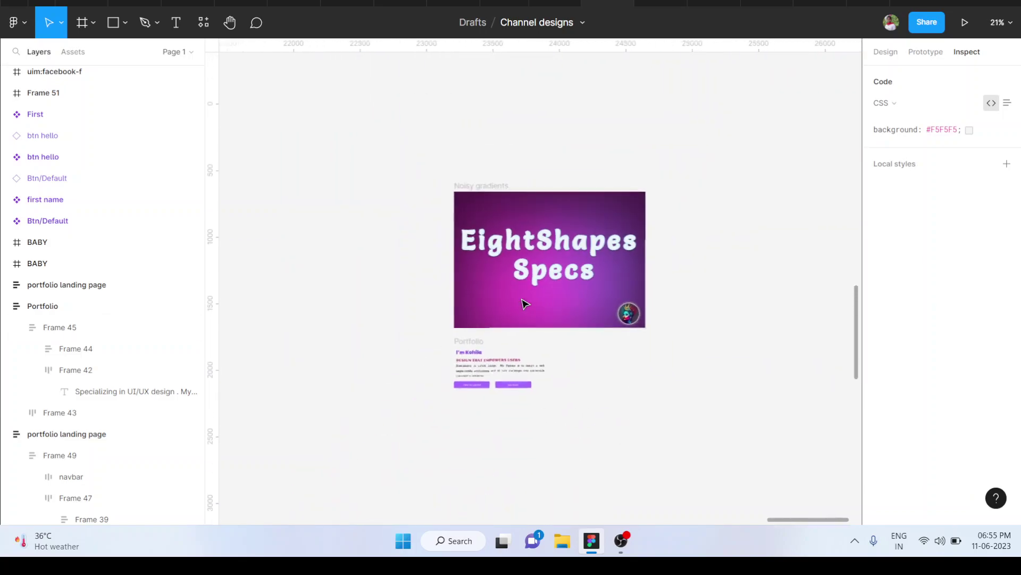
Return to the generated Portfolio specs and examine the Anatomy section's numbered list beside its annotated preview.
{"action": "scroll", "coordinate": [525, 303], "scroll_direction": "up", "scroll_amount": 3}
{"action": "scroll", "coordinate": [525, 304], "scroll_direction": "left", "scroll_amount": 3}
{"action": "scroll", "coordinate": [525, 303], "scroll_direction": "up", "scroll_amount": 5}
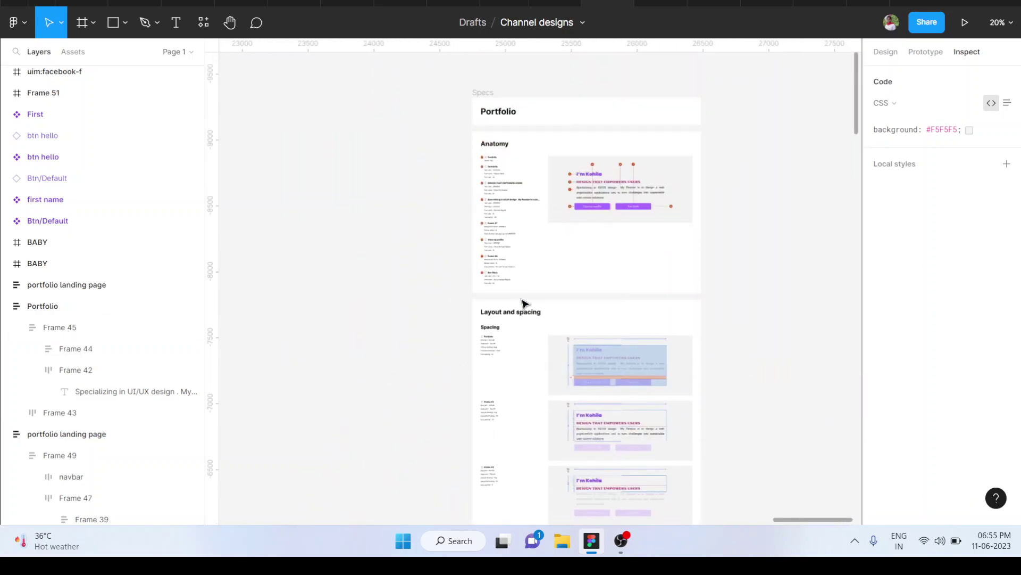
{"action": "scroll", "coordinate": [524, 304], "scroll_direction": "up", "scroll_amount": 3}
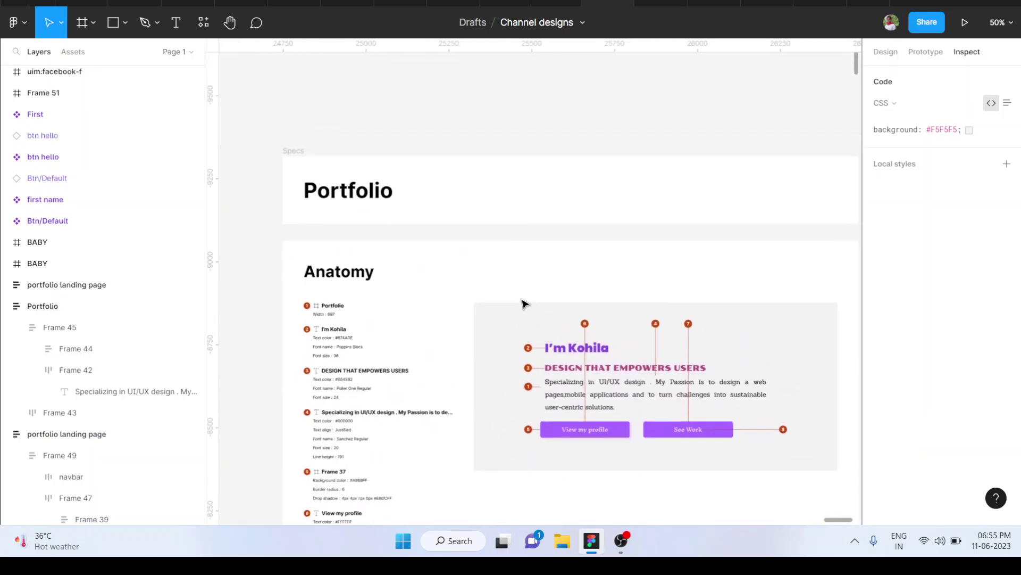
{"action": "scroll", "coordinate": [523, 303], "scroll_direction": "down", "scroll_amount": 2}
{"action": "scroll", "coordinate": [523, 303], "scroll_direction": "right", "scroll_amount": 1}
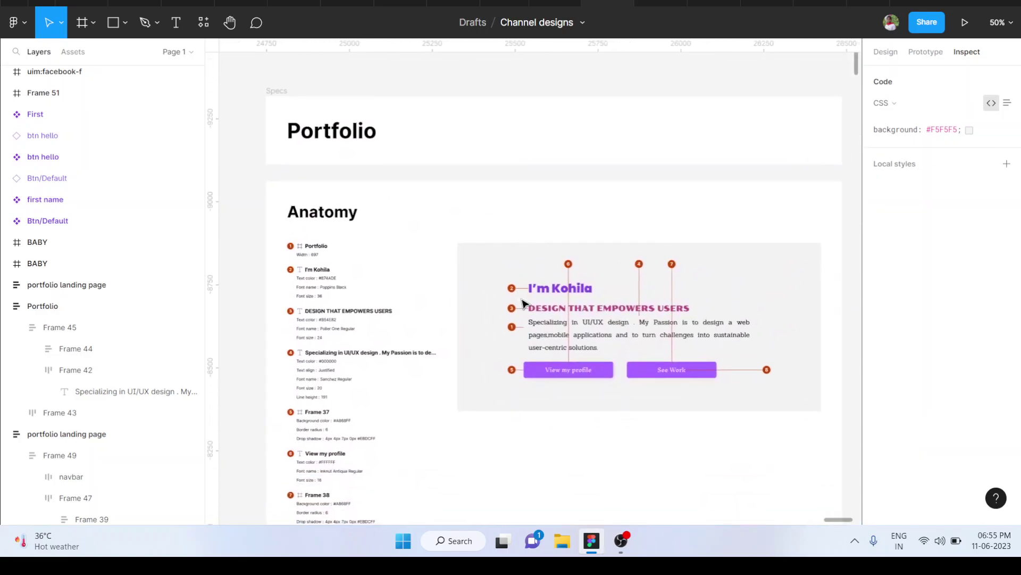